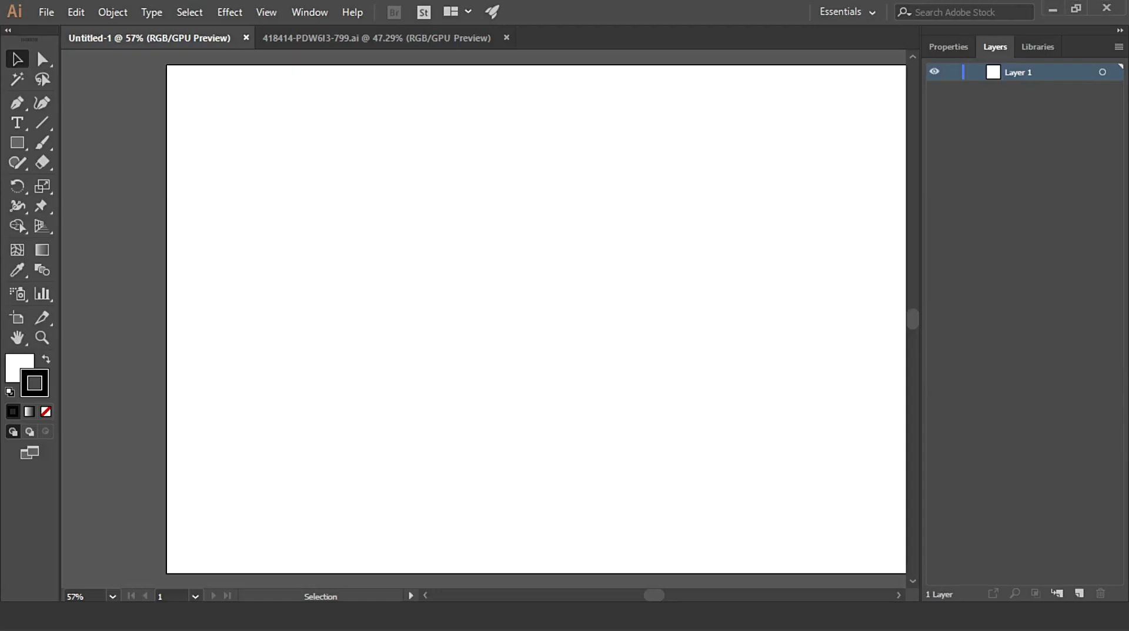
Select the right-hand sunset soldier artwork in the 418414 file.
left_click(286, 35)
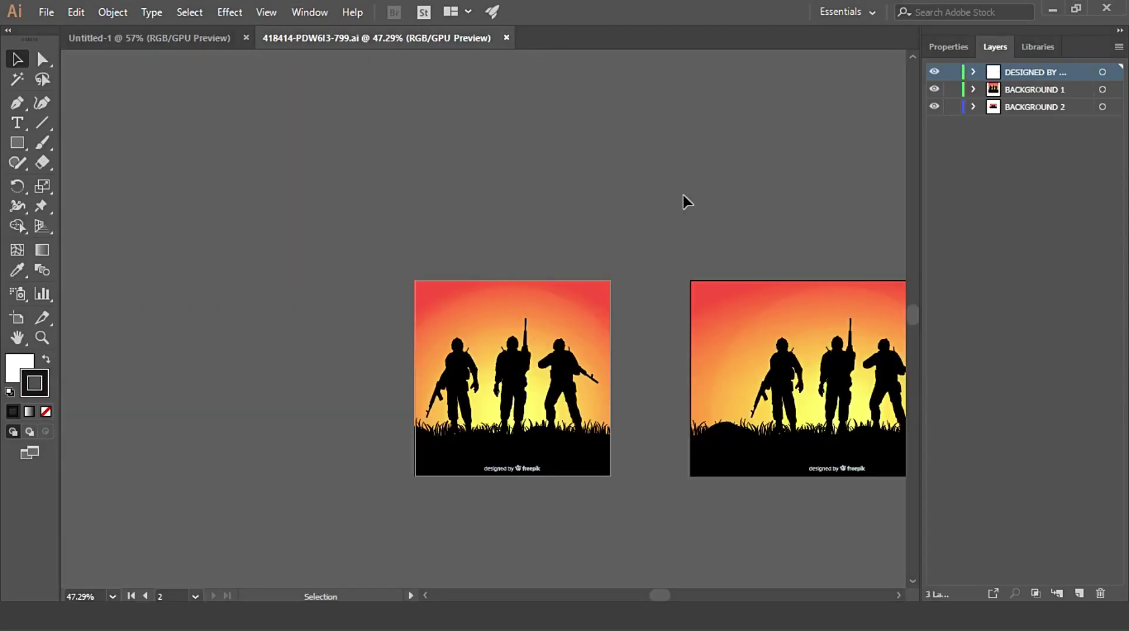
left_click_drag(661, 595, 676, 594)
left_click_drag(471, 241, 791, 523)
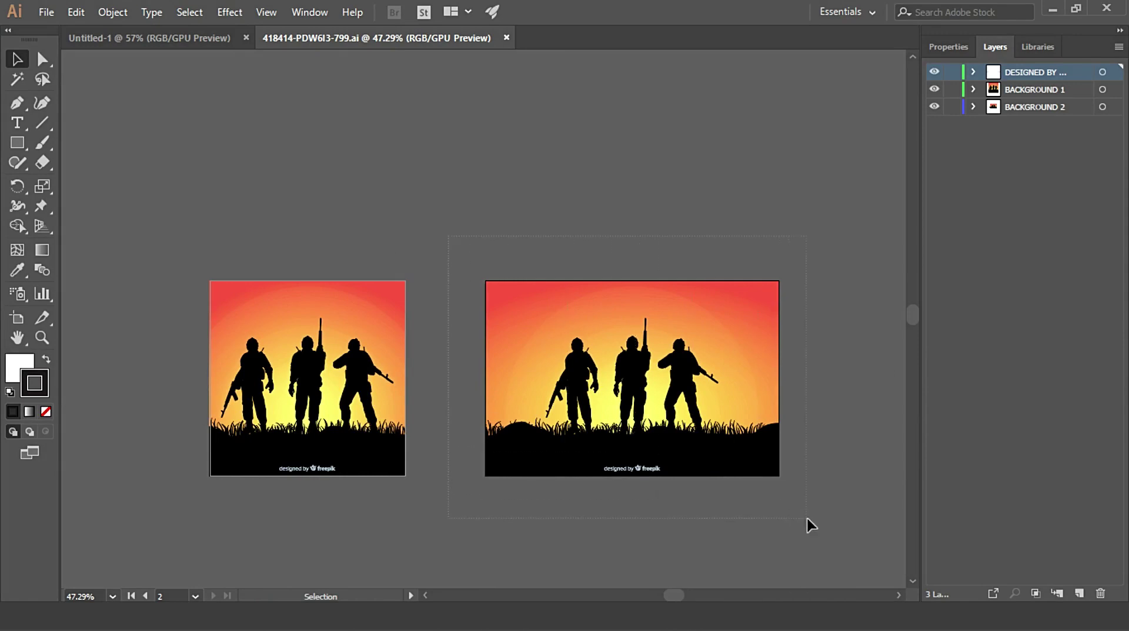
mouse_move(613, 385)
left_mouse_down()
mouse_move(299, 72)
mouse_move(479, 271)
left_mouse_up()
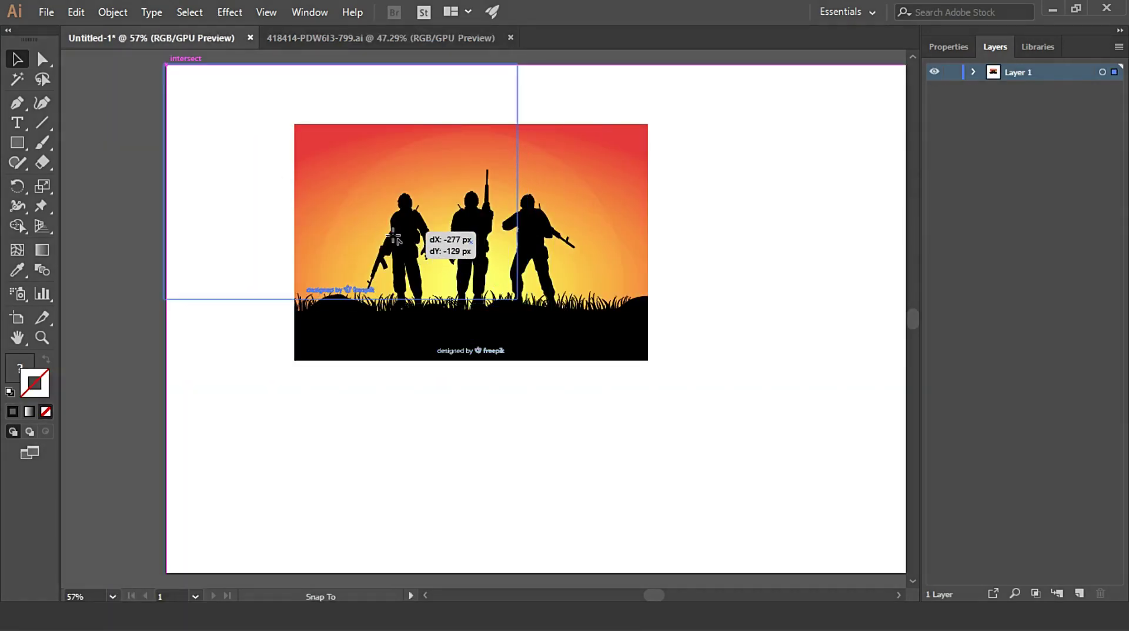
Snap the pasted artwork to Untitled-1's top-left artboard corner and expand Layer 1.
left_click_drag(528, 300, 398, 240)
left_click(589, 300)
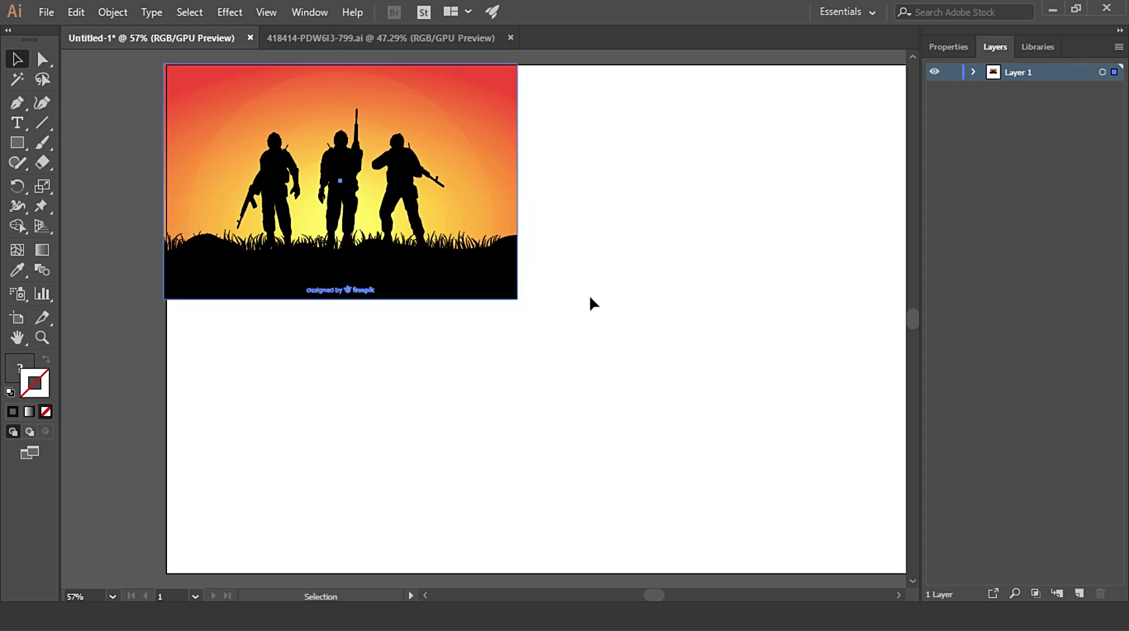
left_click(975, 72)
Expand the Clip Group and add three new layers.
left_click(407, 194)
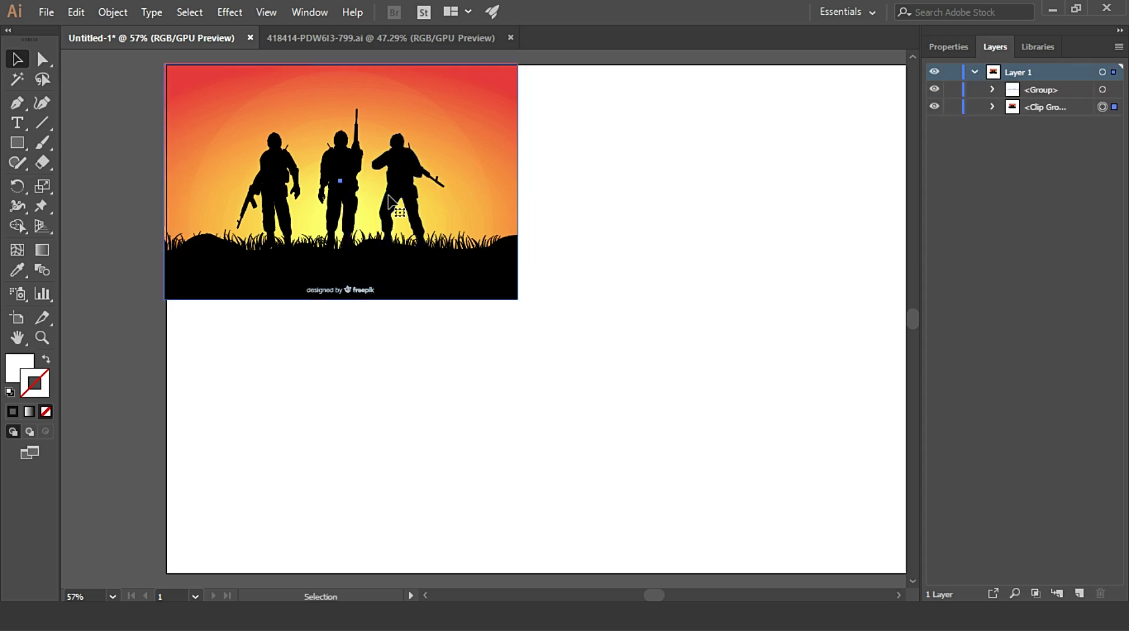
left_click(992, 107)
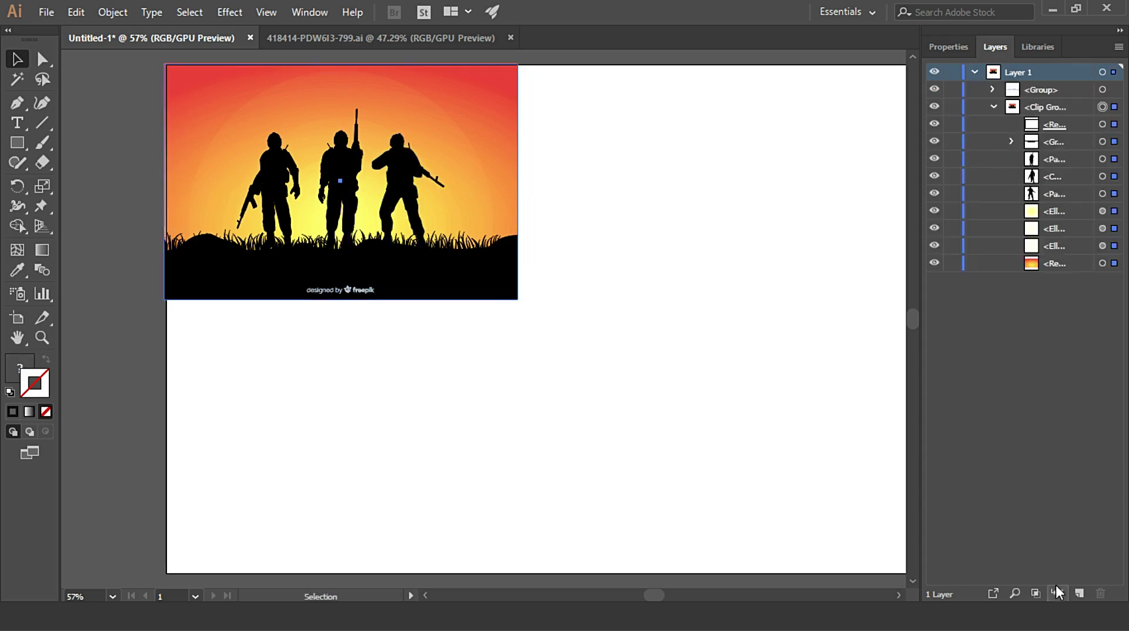
left_click(1079, 593)
left_click(1080, 592)
left_click(1079, 593)
left_click(1041, 250)
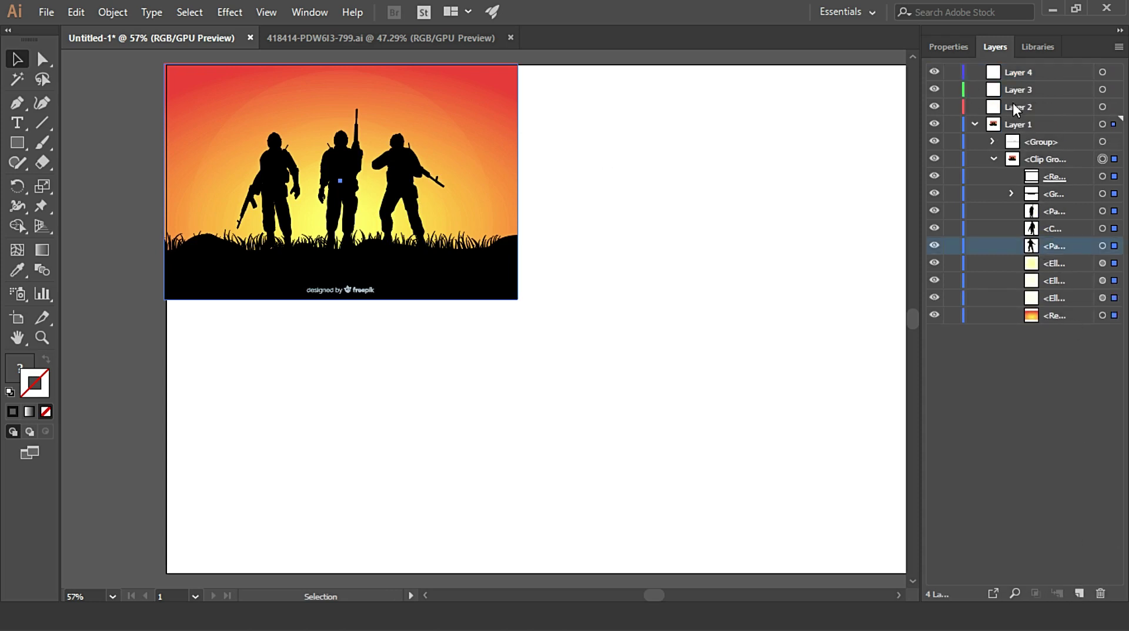
Move the three soldier silhouettes into Layers 2, 3 and 4.
left_click_drag(1051, 250, 1020, 91)
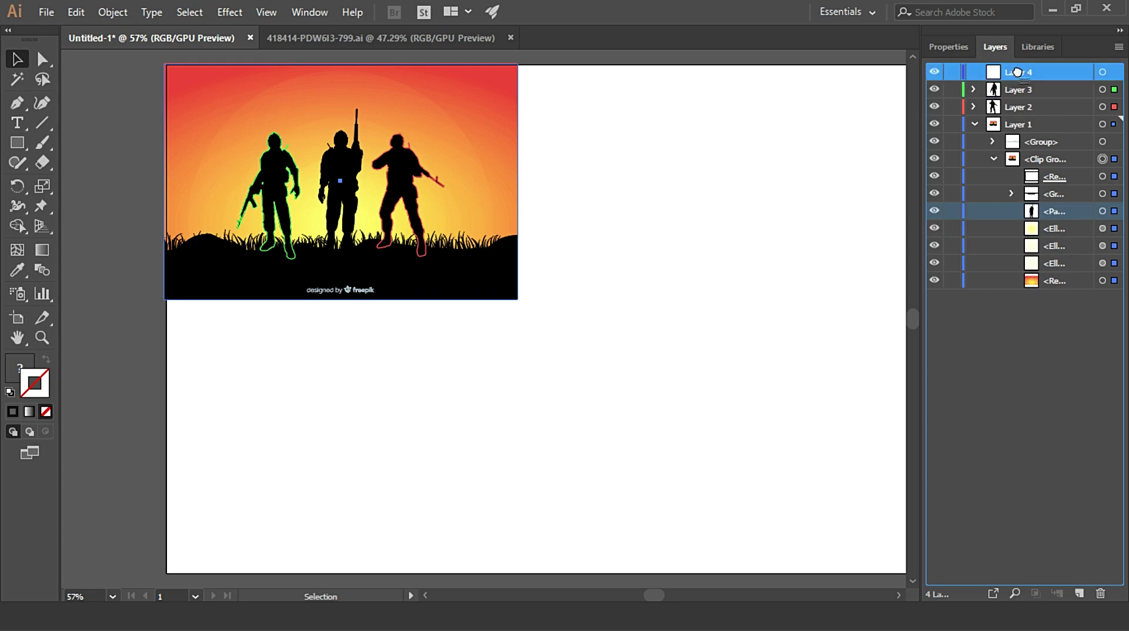
left_click_drag(1052, 212, 1018, 73)
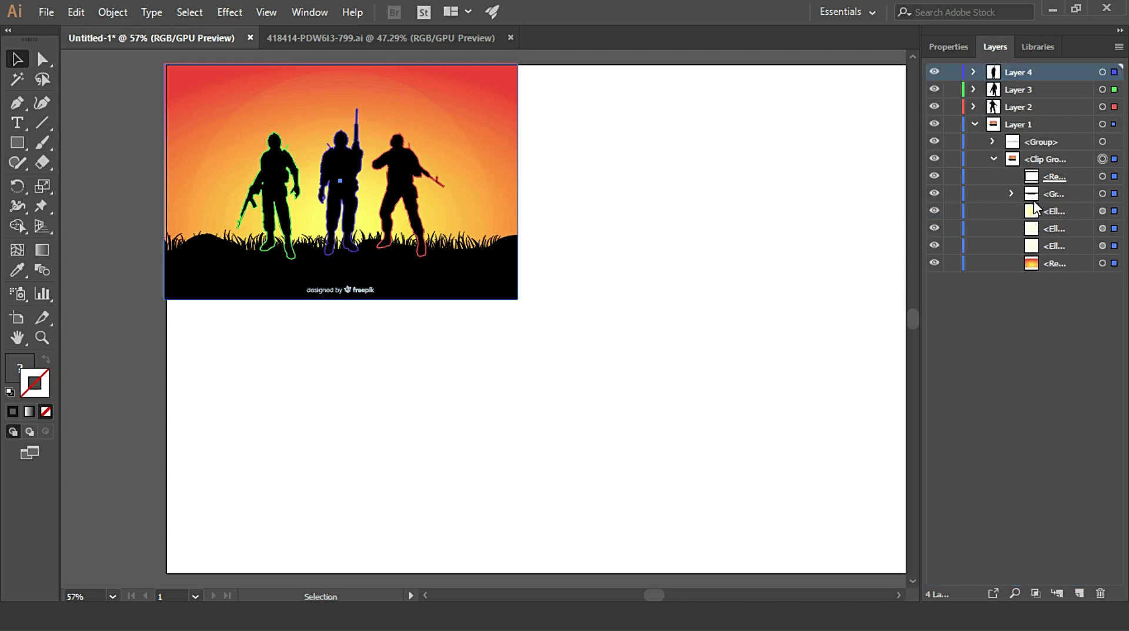
left_click(936, 177)
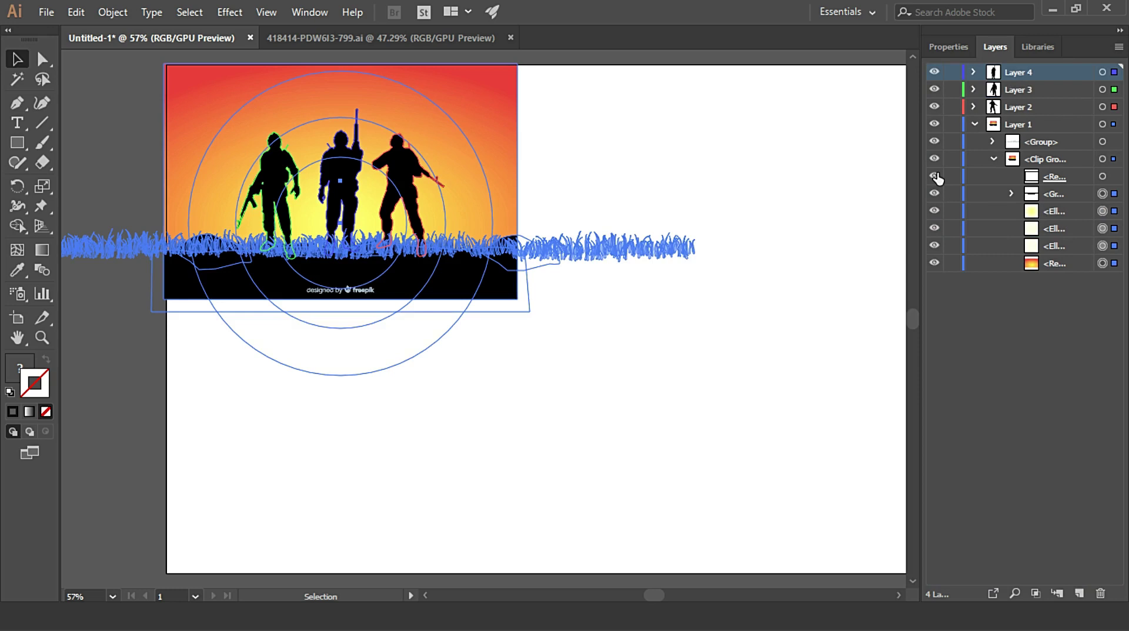
left_click(994, 159)
left_click(975, 124)
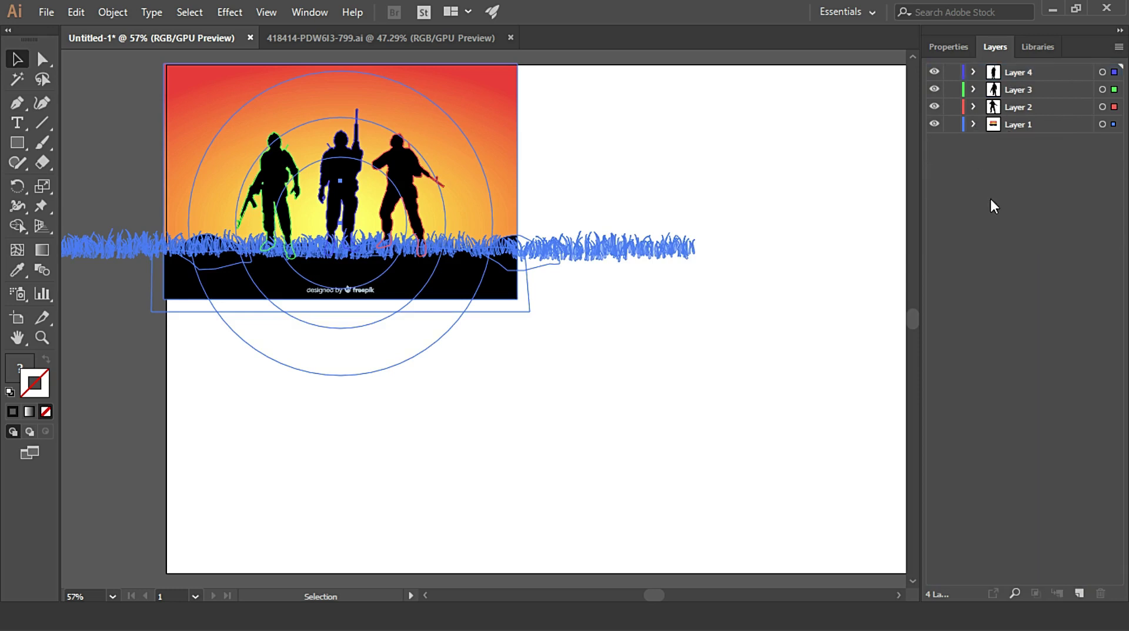
Select each soldier and the sun circle to confirm which layer holds it.
left_click(736, 227)
left_click(403, 177)
left_click(341, 177)
left_click(291, 194)
left_click(341, 177)
left_click(486, 189)
left_click(830, 158)
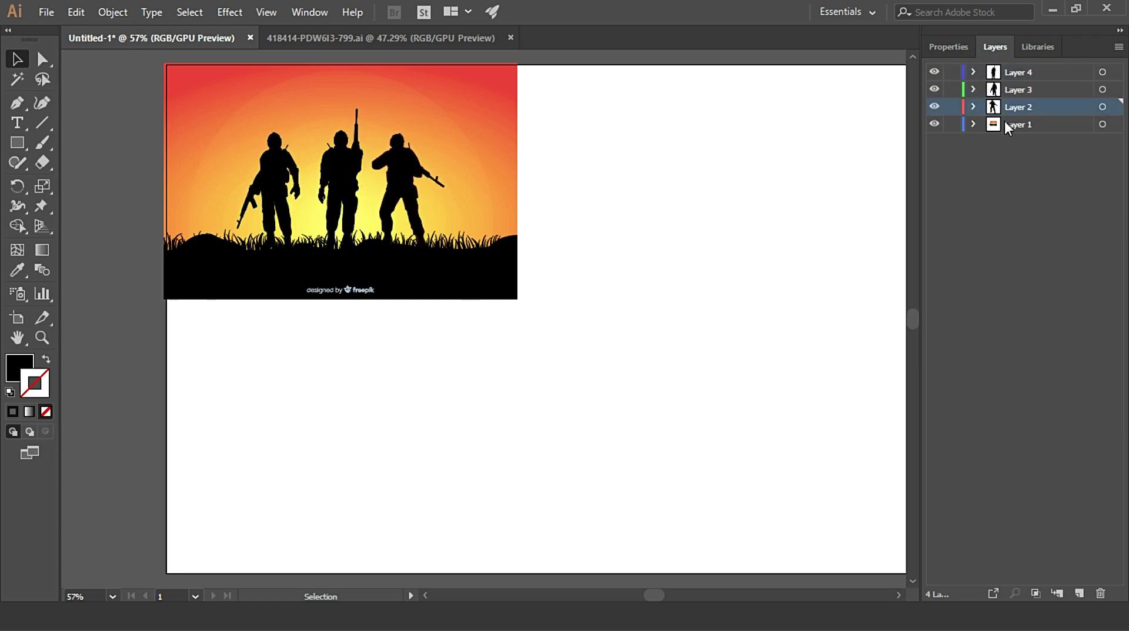
Move Layers 2–4 above the background Layer 1.
left_click_drag(1021, 81, 1022, 74)
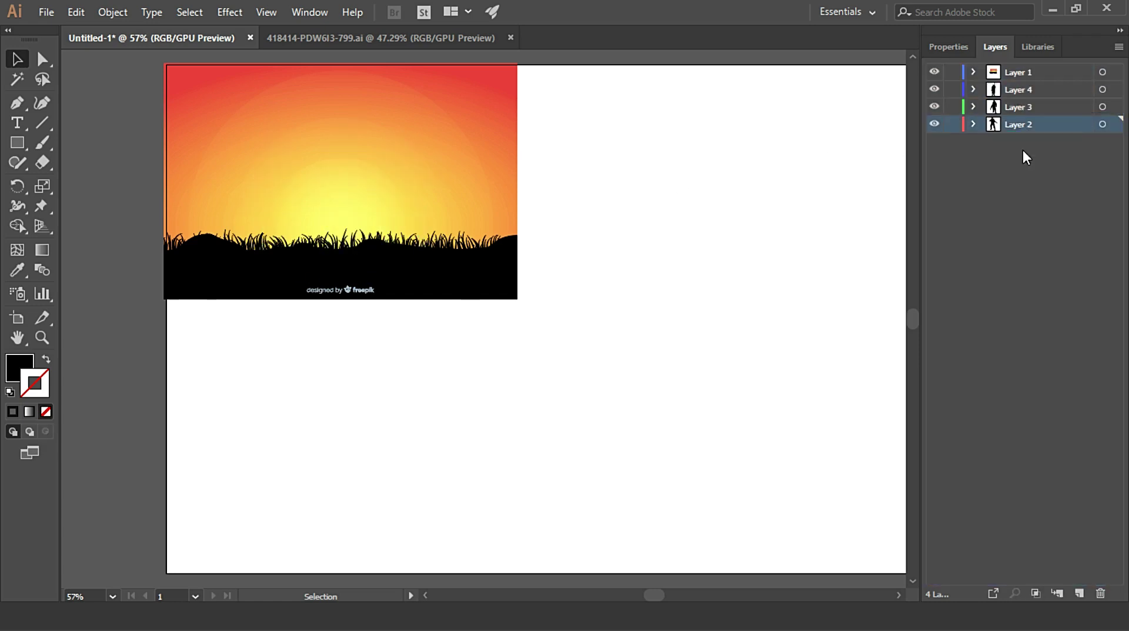
mouse_move(1012, 125)
left_mouse_down()
mouse_move(1010, 69)
mouse_move(1002, 95)
mouse_move(1003, 85)
left_mouse_up()
left_click_drag(1017, 124, 1018, 97)
Delete the two 'designed by freepik' credit groups from Layer 1's Group.
left_click(975, 124)
left_click(992, 141)
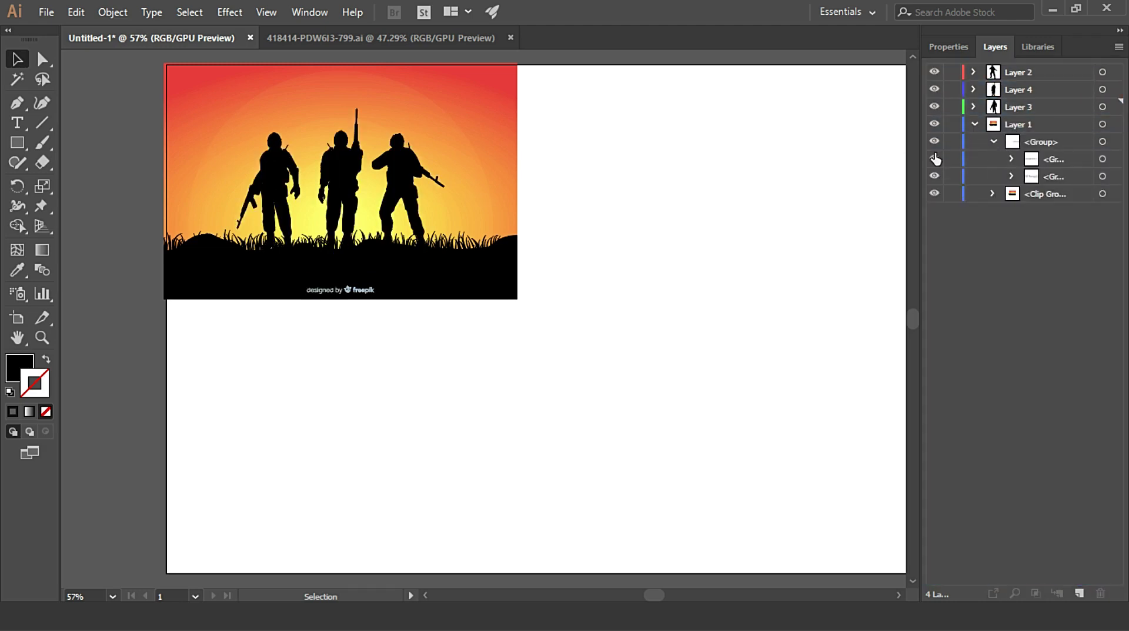
left_click(936, 159)
left_click(1046, 159)
left_click(1041, 176, "shift")
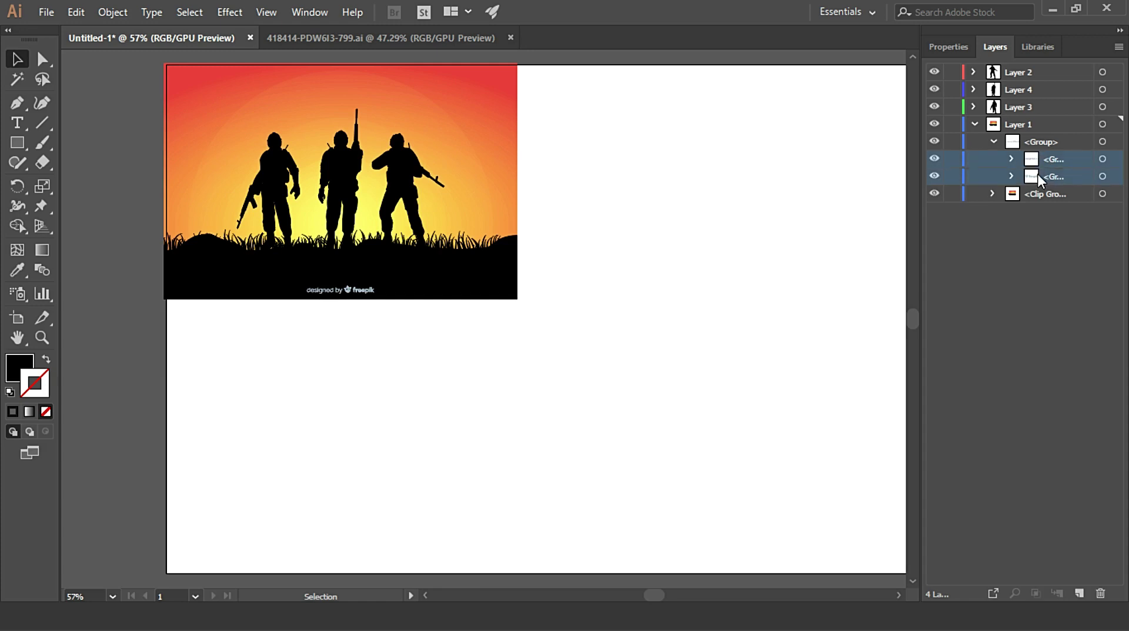
key("Delete")
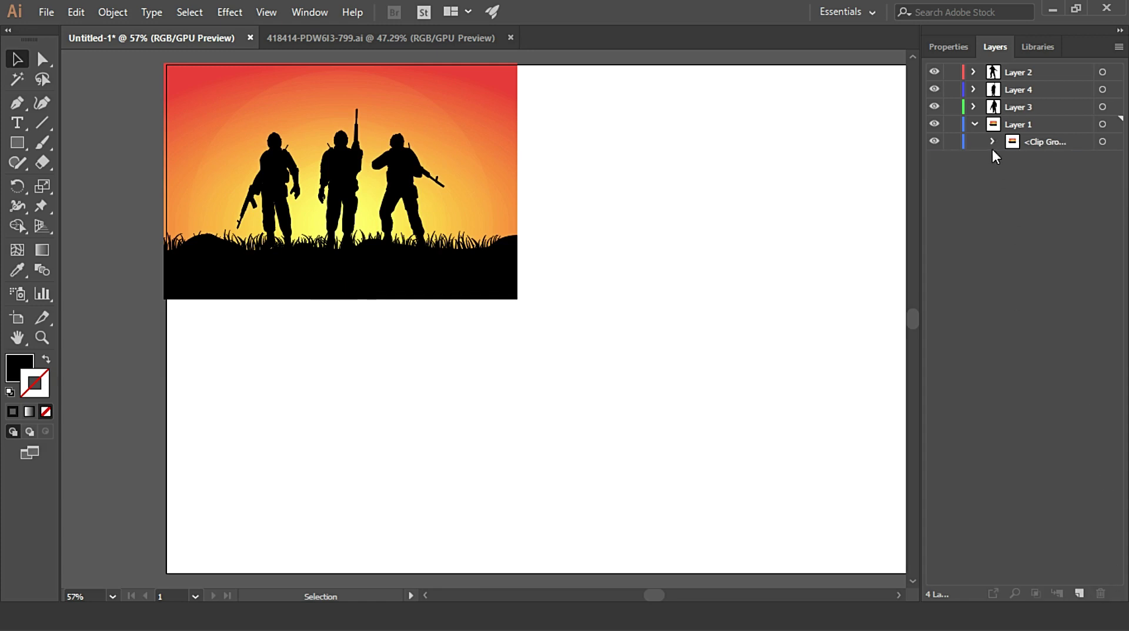
Inspect the clip group's mask and grass, then move the grass group onto its own layer.
left_click(994, 142)
left_click(935, 159)
left_click(934, 159)
left_click(934, 158)
left_click(935, 159)
left_click(935, 176)
left_click(934, 176)
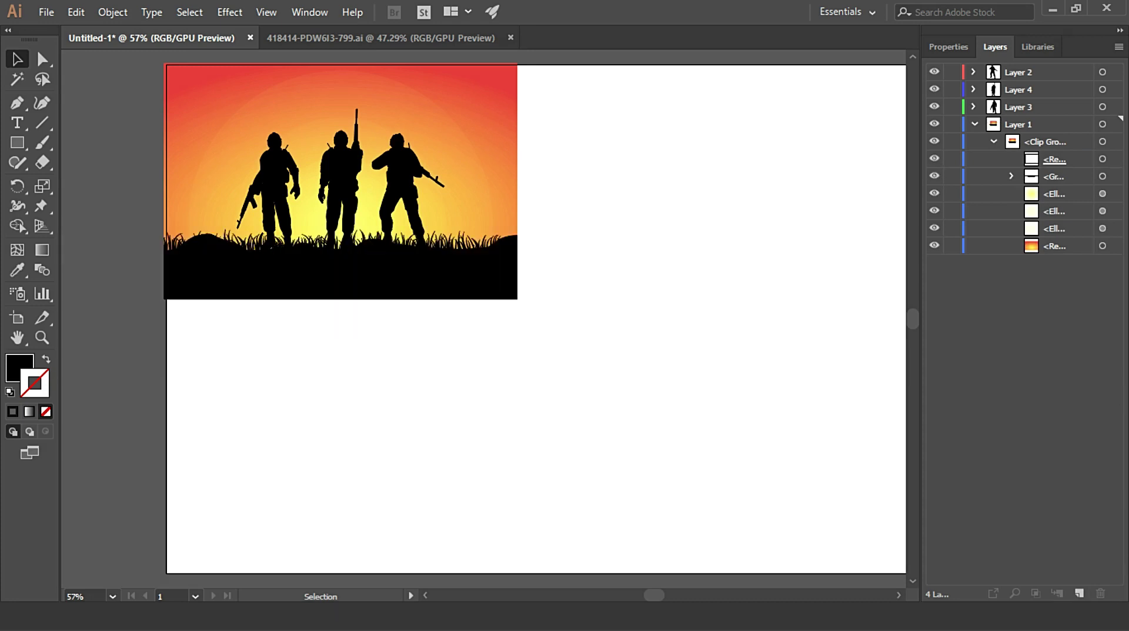
mouse_move(1054, 176)
left_mouse_down()
mouse_move(1023, 131)
mouse_move(1021, 70)
left_mouse_up()
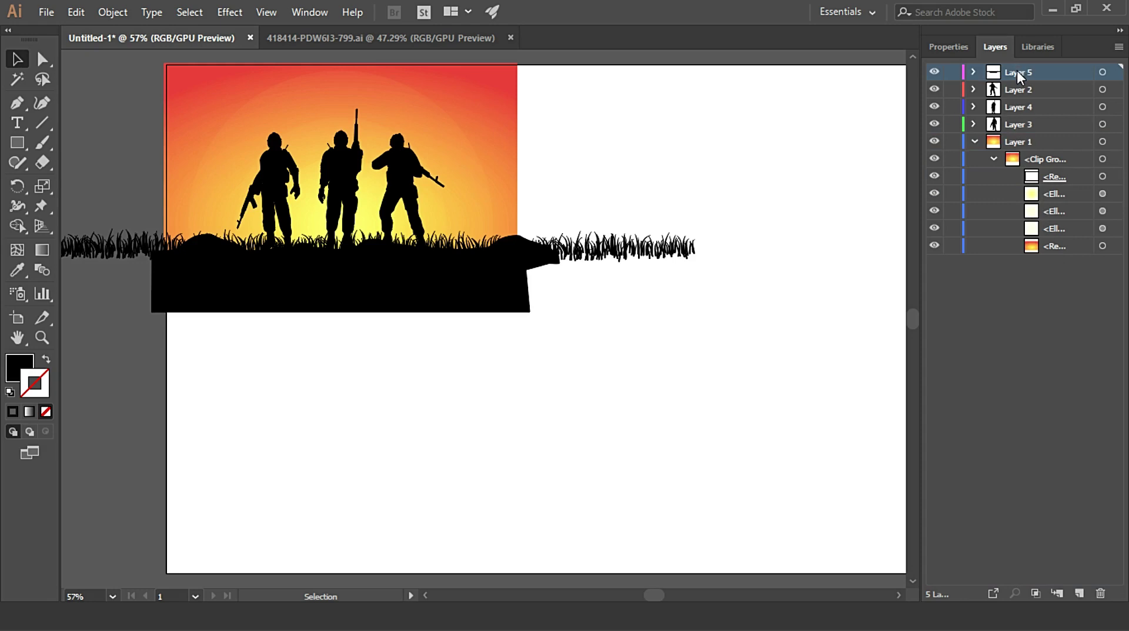
Put the grass back in the clip group and undo moving it with the mask.
left_click_drag(1020, 79, 1052, 147)
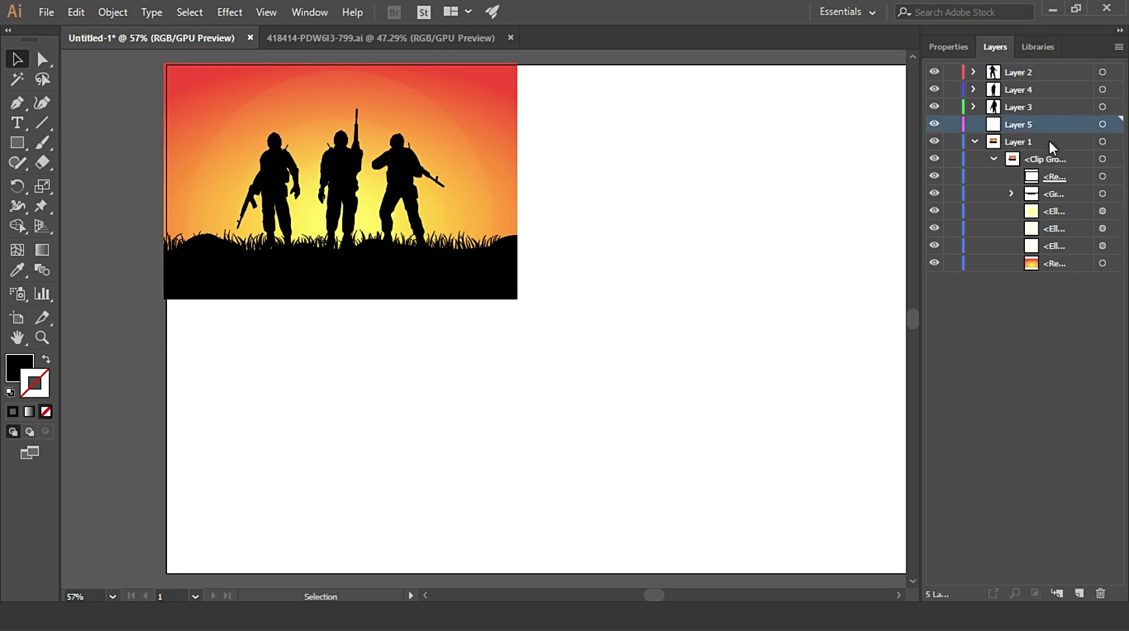
left_click(1050, 196)
left_click(1050, 179, "shift")
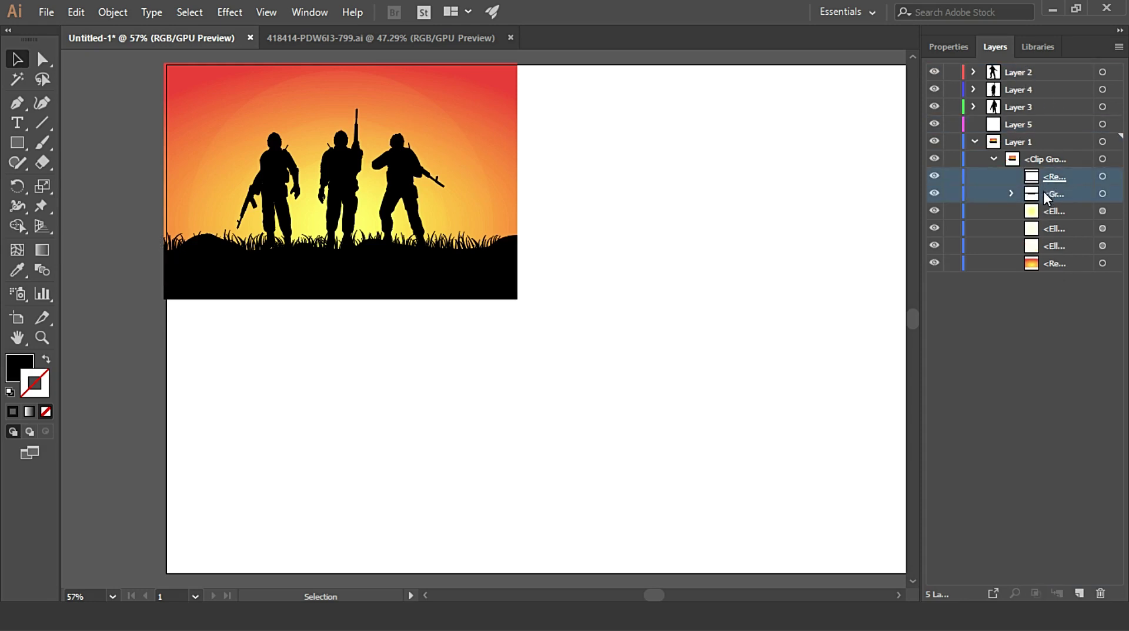
left_click_drag(1049, 199, 1029, 127)
key("ctrl+z")
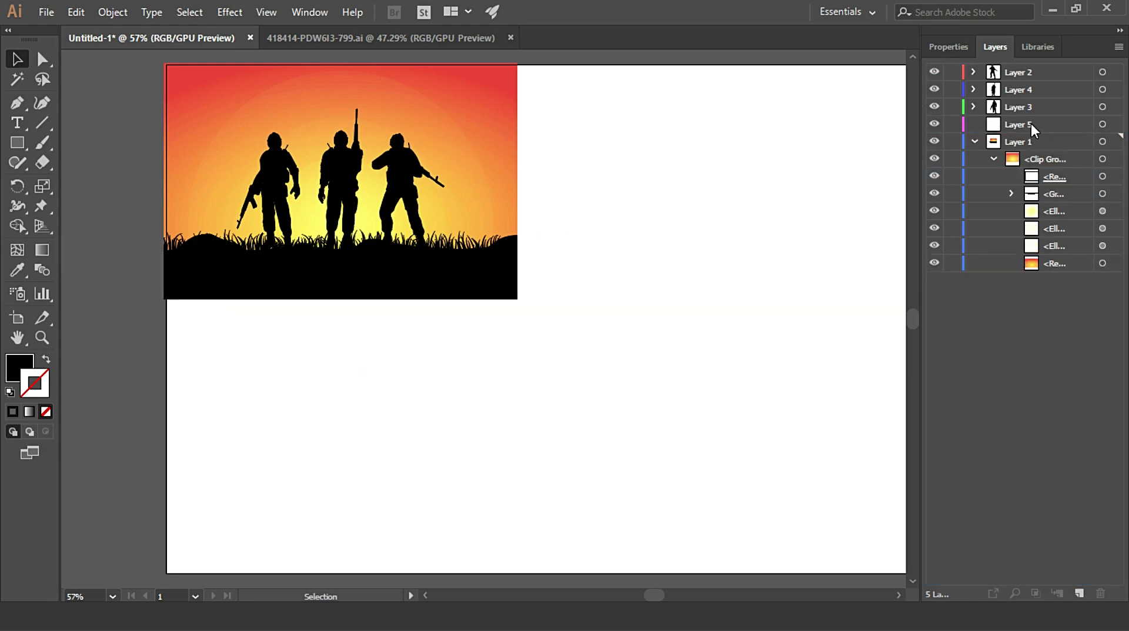
Move the glow ellipses and gradient rectangle into Layer 5.
left_click(1044, 213)
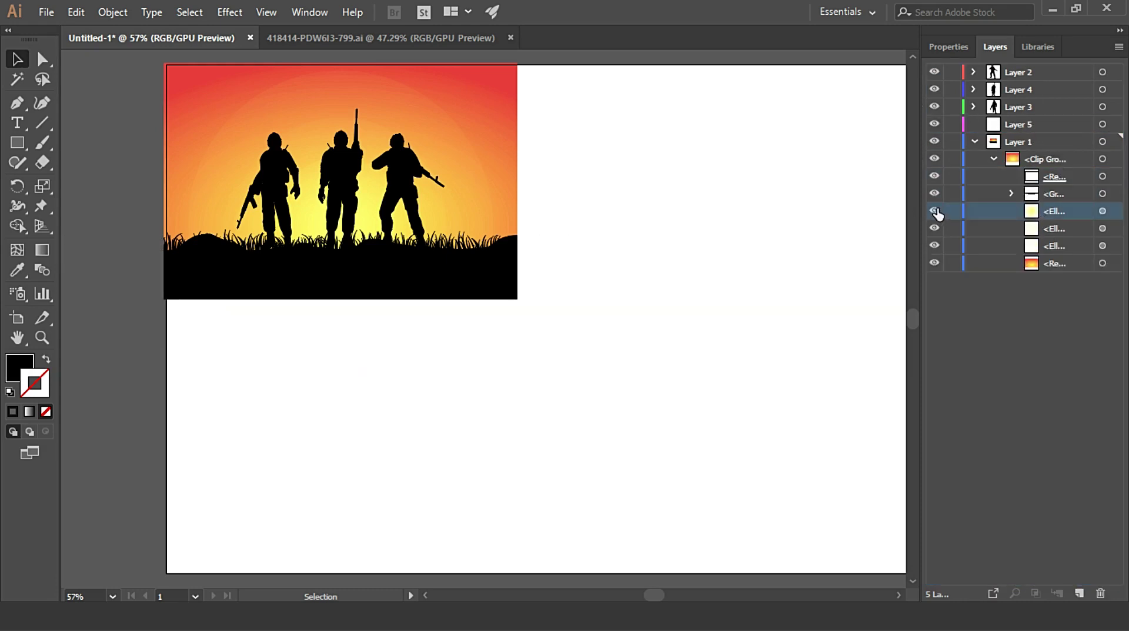
left_click(1042, 232)
left_click(1053, 263, "shift")
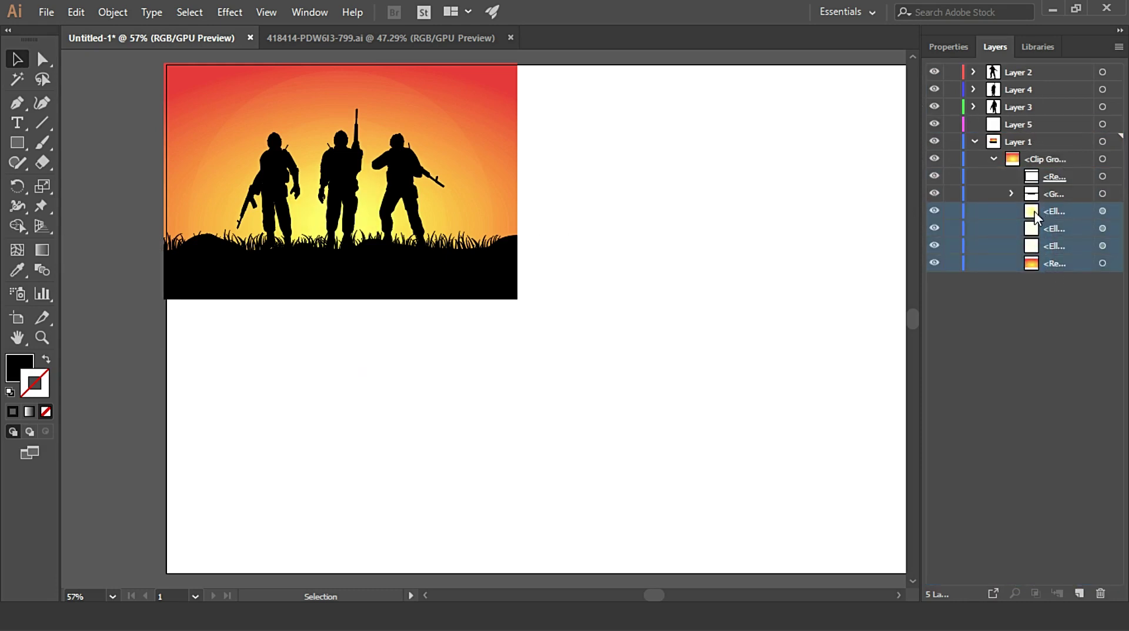
left_click_drag(1053, 263, 1019, 130)
Place Layer 5 below Layer 1 in the layer stack.
left_click(1020, 125)
left_click(975, 141)
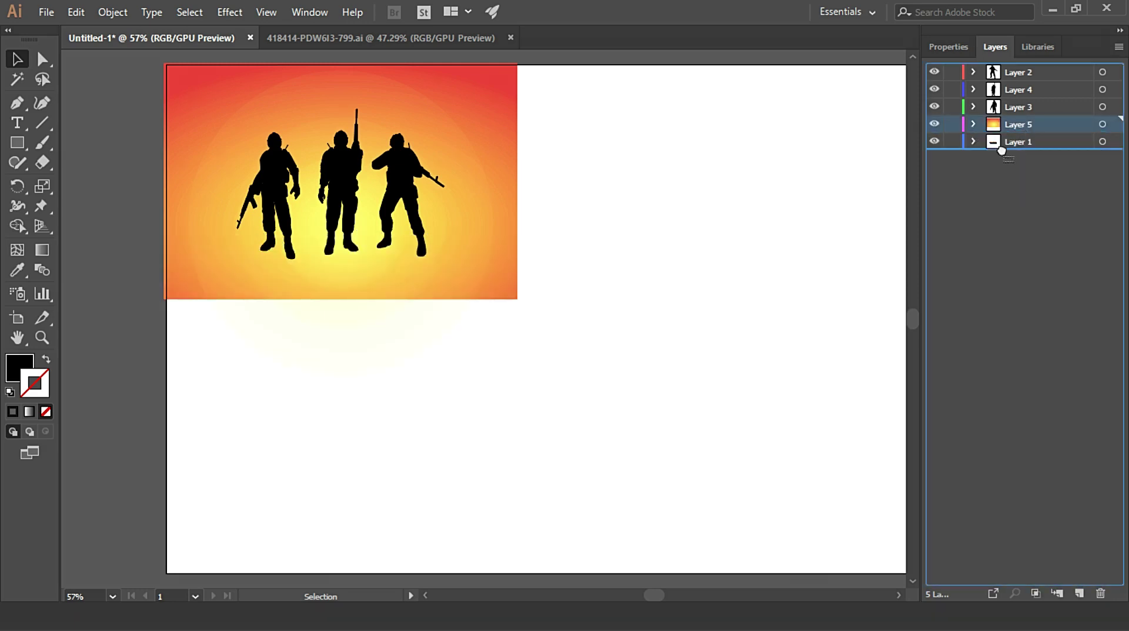
left_click_drag(1019, 124, 1006, 167)
scroll(582, 363, "up", 3)
Select all the artwork and scale it up.
left_click_drag(252, 146, 605, 434)
key("ctrl+minus")
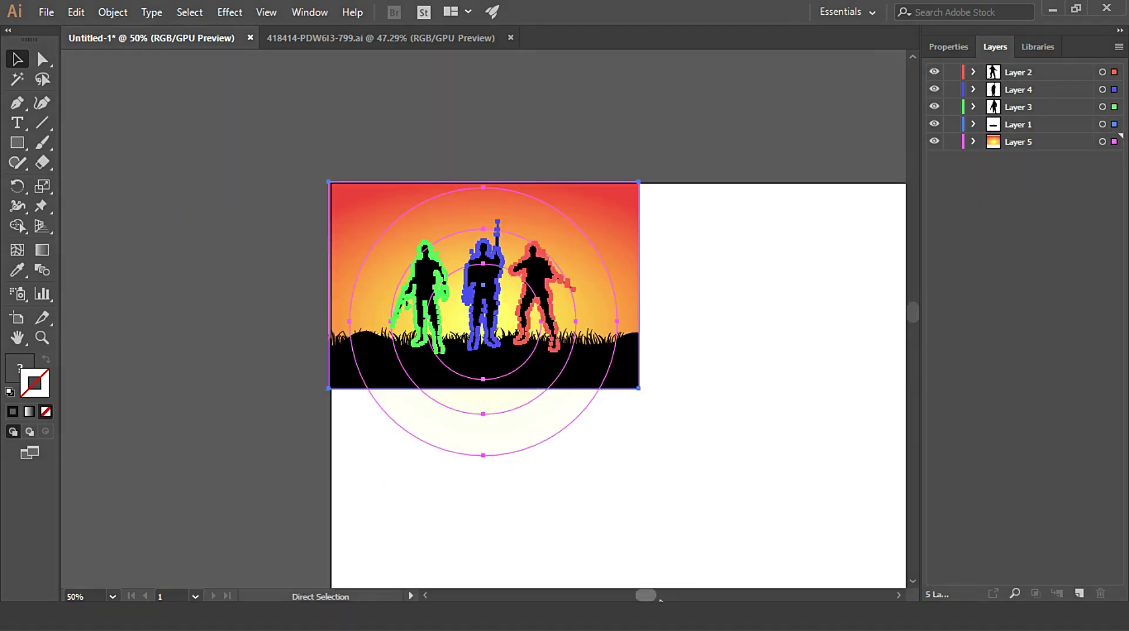
mouse_move(728, 530)
left_mouse_down()
mouse_move(496, 444)
mouse_move(524, 447)
left_mouse_up()
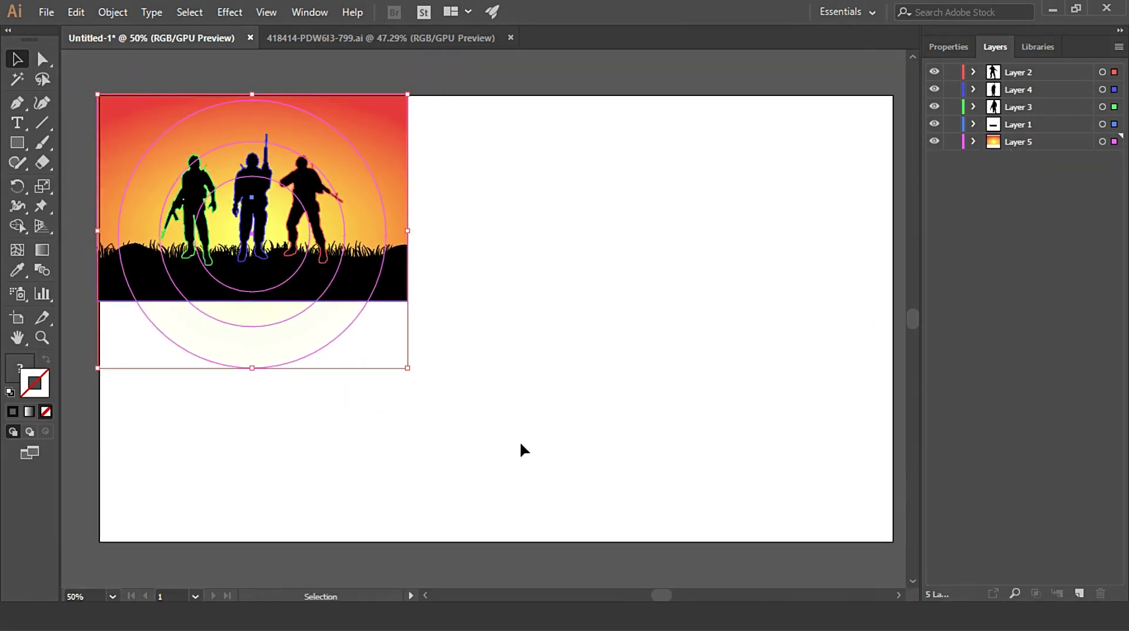
mouse_move(407, 370)
left_mouse_down()
mouse_move(625, 541)
mouse_move(737, 537)
left_mouse_up()
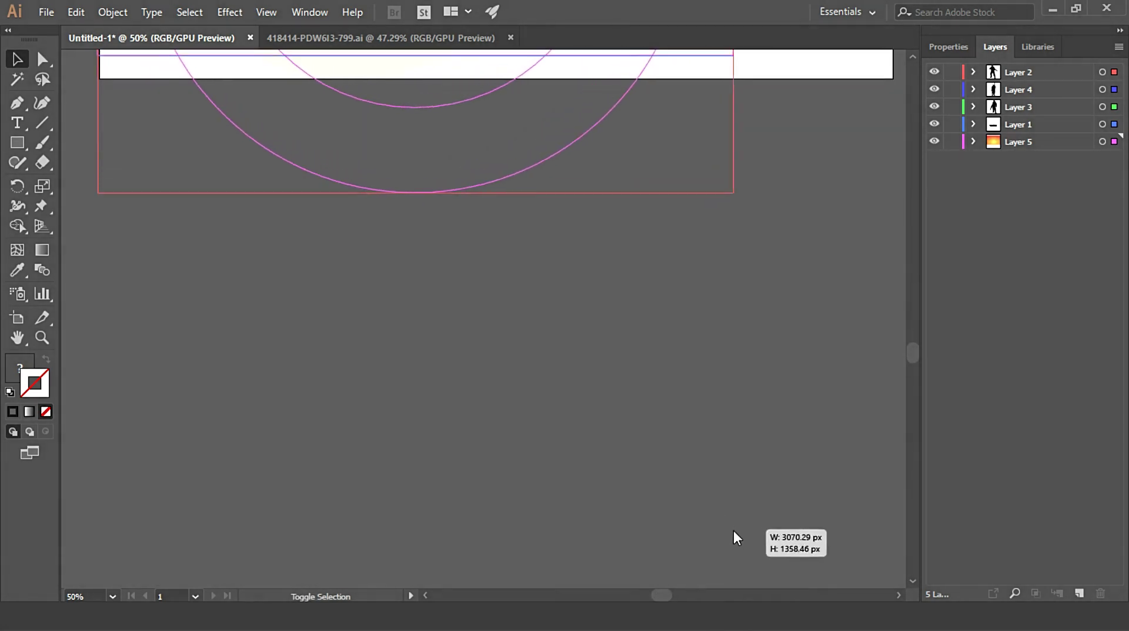
left_click_drag(737, 537, 769, 587)
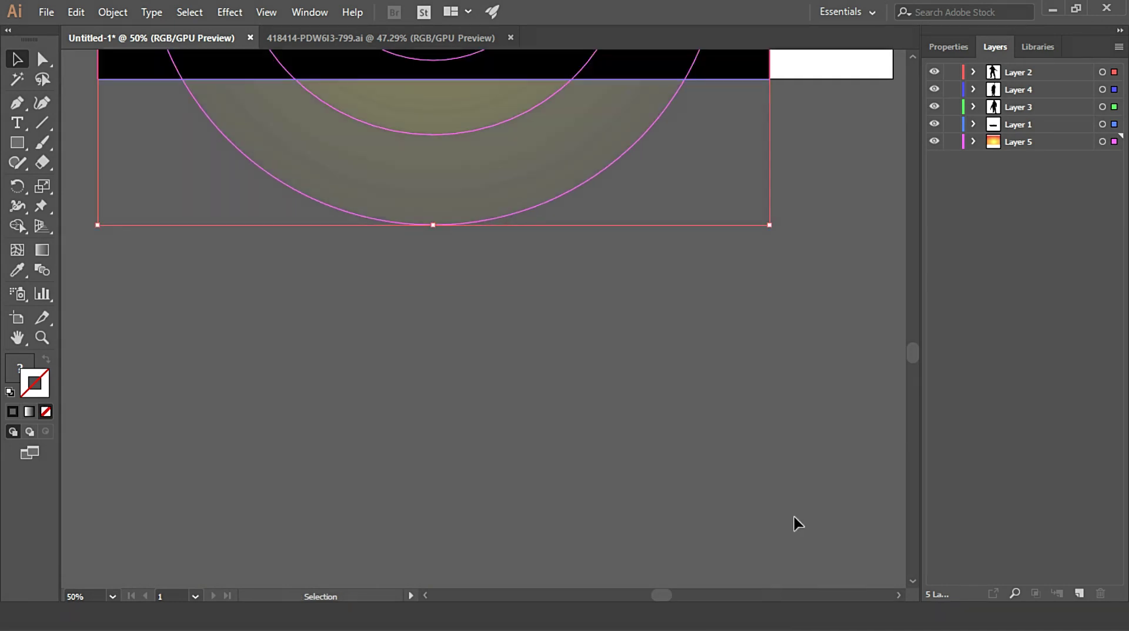
Shift the artwork about 160 px right to fill the artboard, then deselect.
left_click_drag(913, 354, 913, 321)
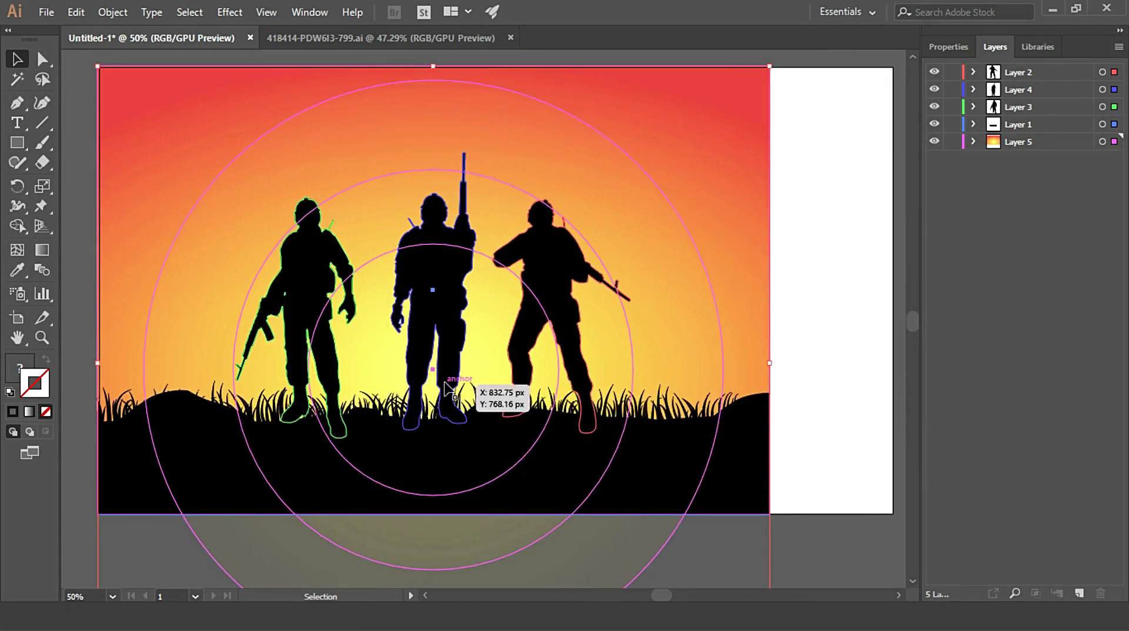
left_click_drag(445, 383, 511, 383)
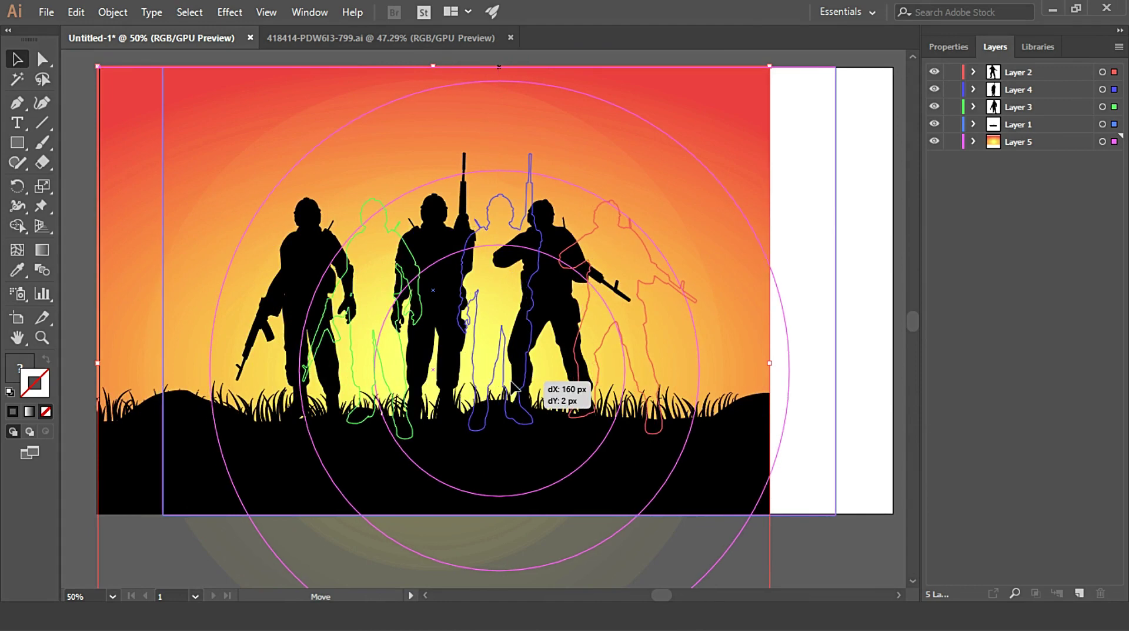
left_click_drag(511, 384, 512, 384)
left_click(141, 415)
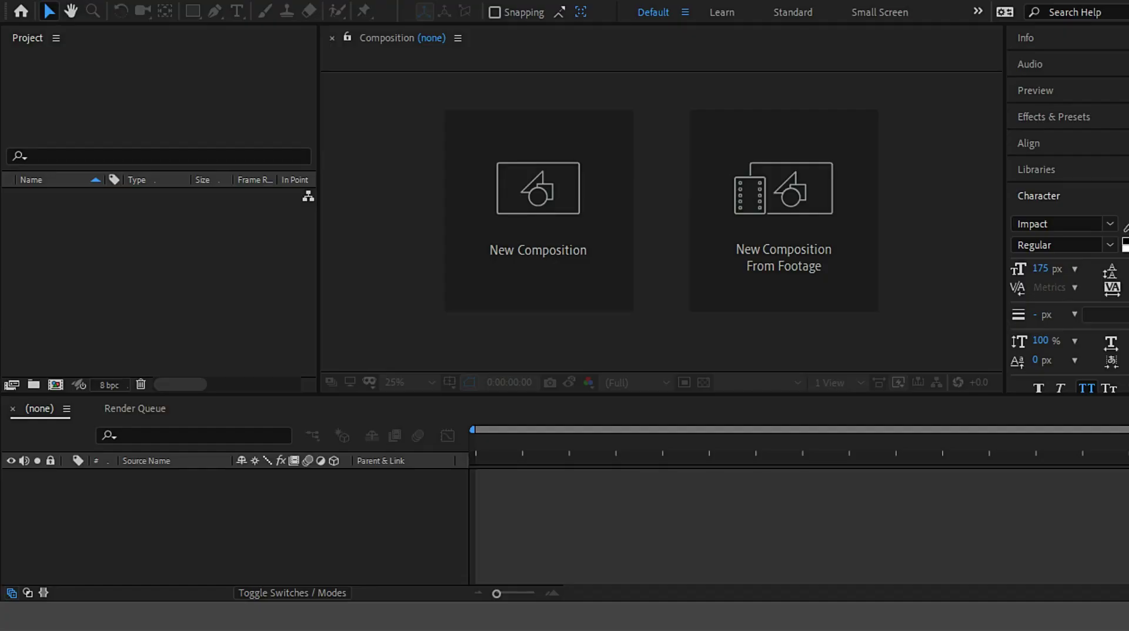
Import SOLDIERS.ai as a Composition – Retain Layer Sizes into the Project panel.
left_click(185, 238)
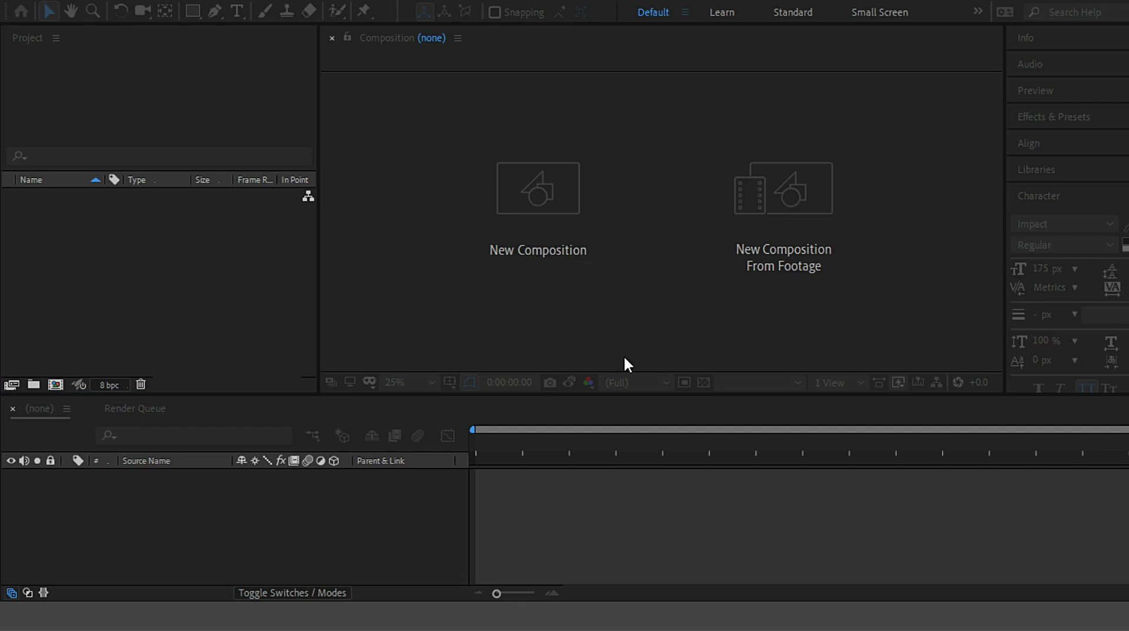
double_click(70, 196)
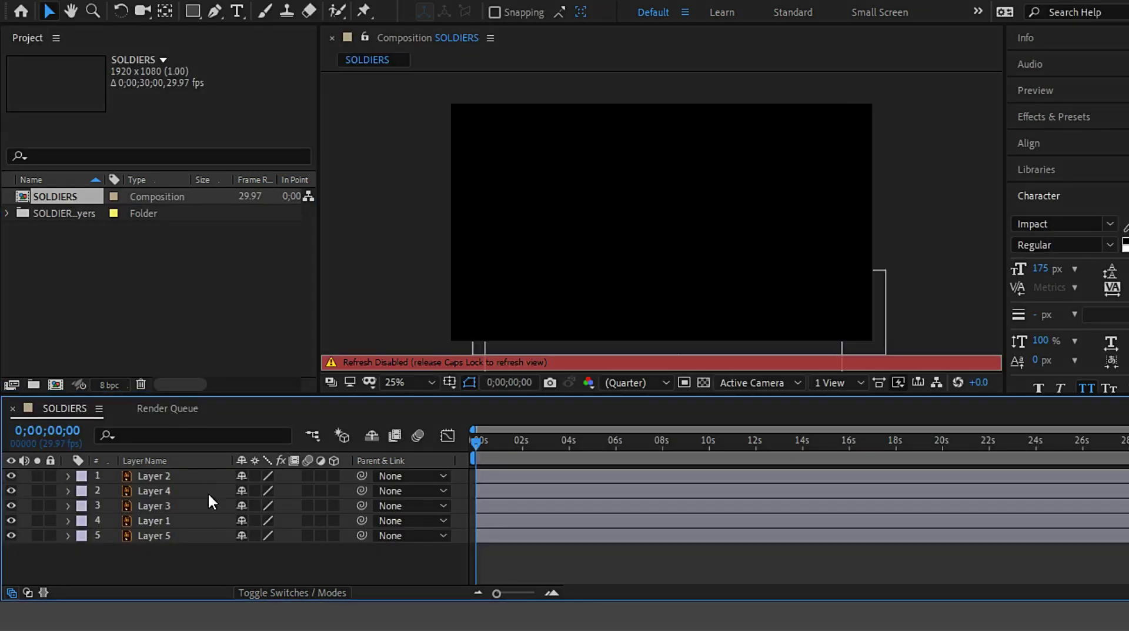
Re-enable viewer refresh and check which soldier each layer holds.
key("Caps_Lock")
mouse_move(478, 441)
left_mouse_down()
mouse_move(504, 445)
mouse_move(461, 440)
left_mouse_up()
left_click(171, 522)
left_click(174, 535)
left_click(174, 522)
left_click(174, 556)
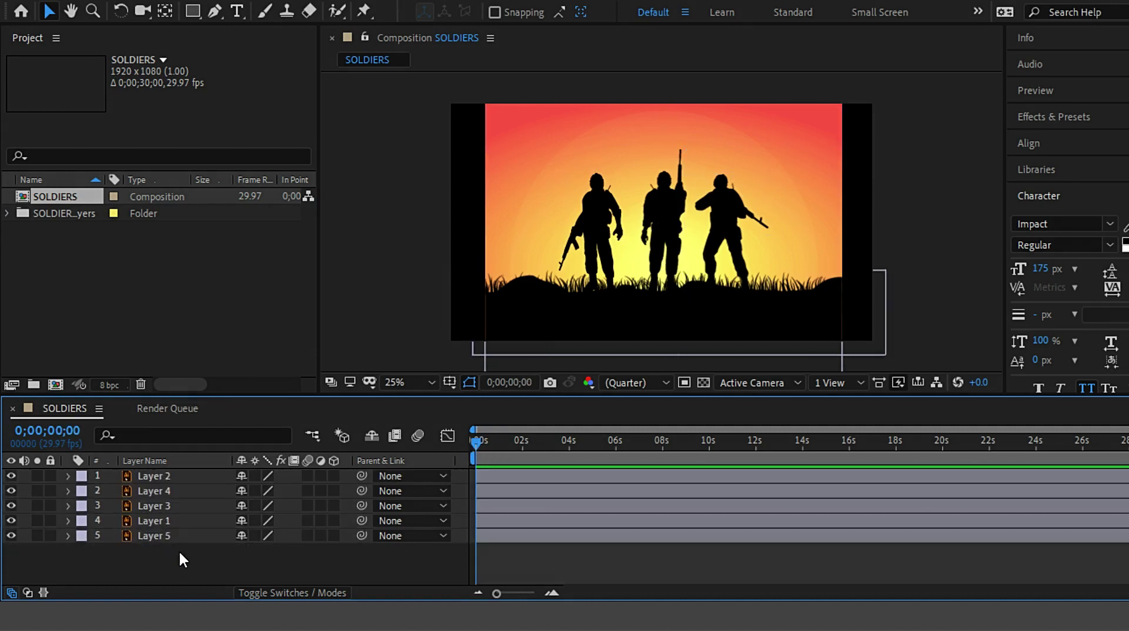
left_click(176, 478)
Move the right, middle and left soldiers' anchor points down to their feet.
left_click(164, 11)
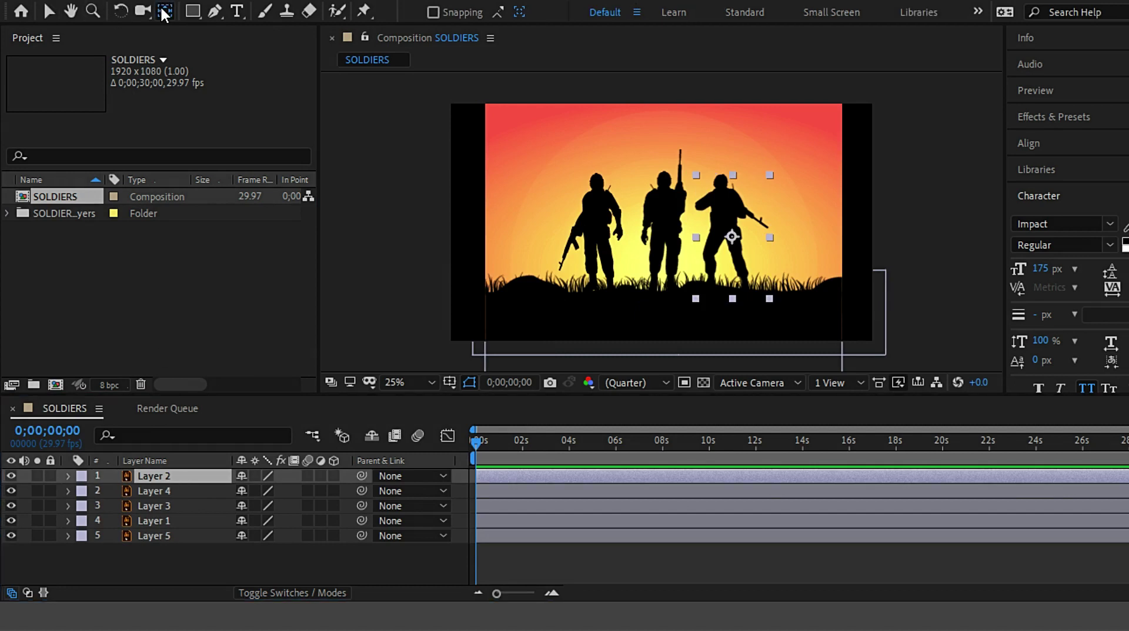
left_click_drag(732, 236, 728, 288)
left_click(662, 235)
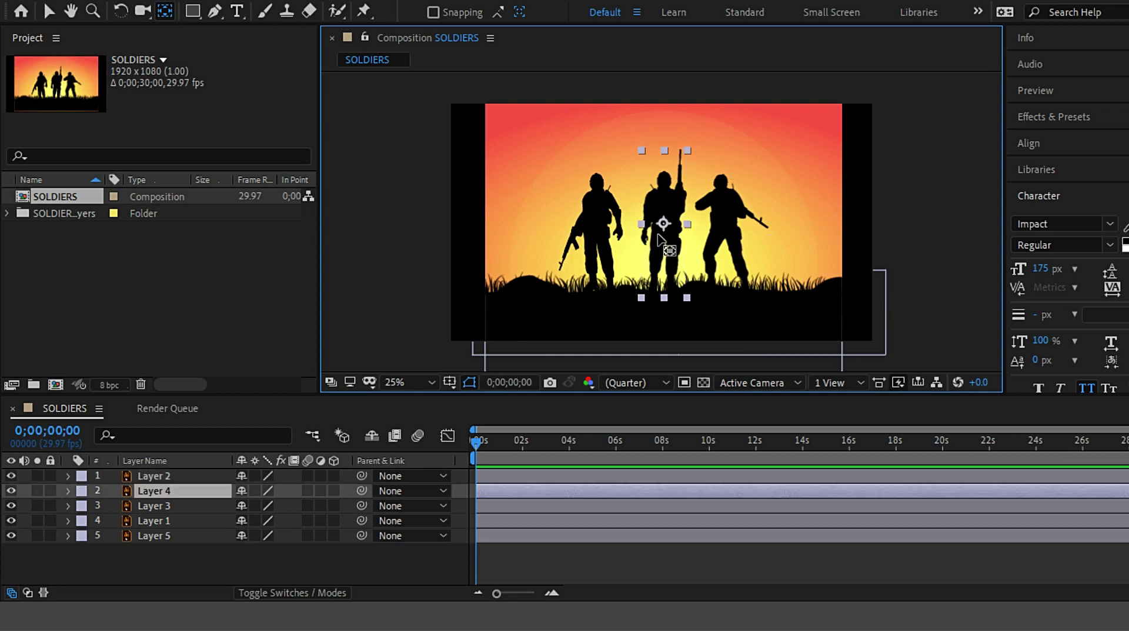
left_click_drag(665, 225, 668, 273)
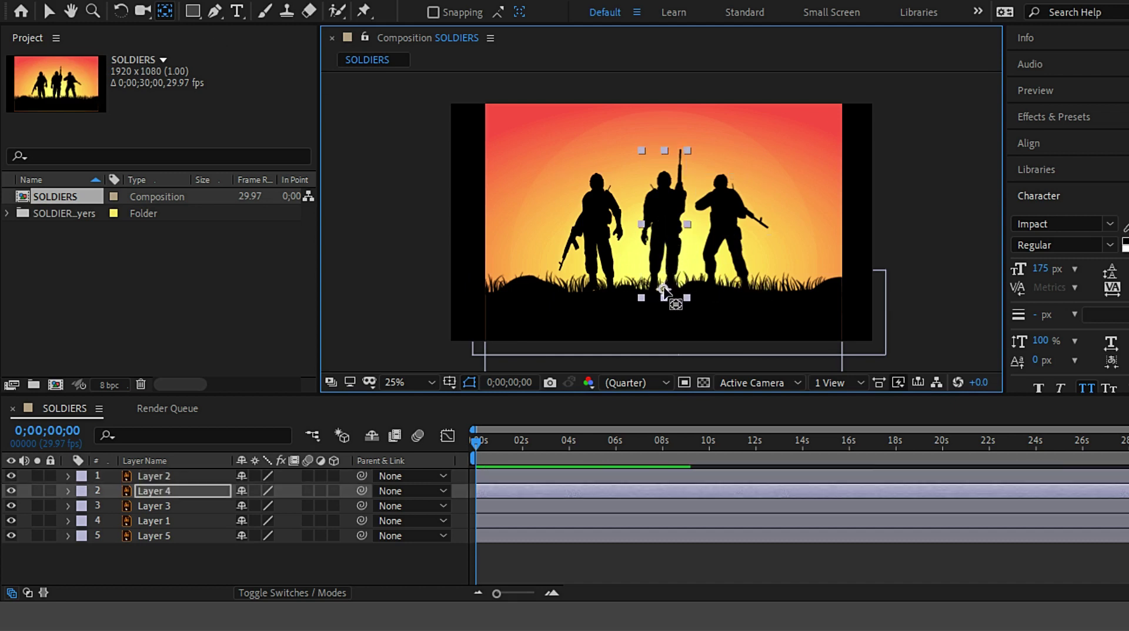
left_click(593, 241)
left_click_drag(591, 237, 599, 284)
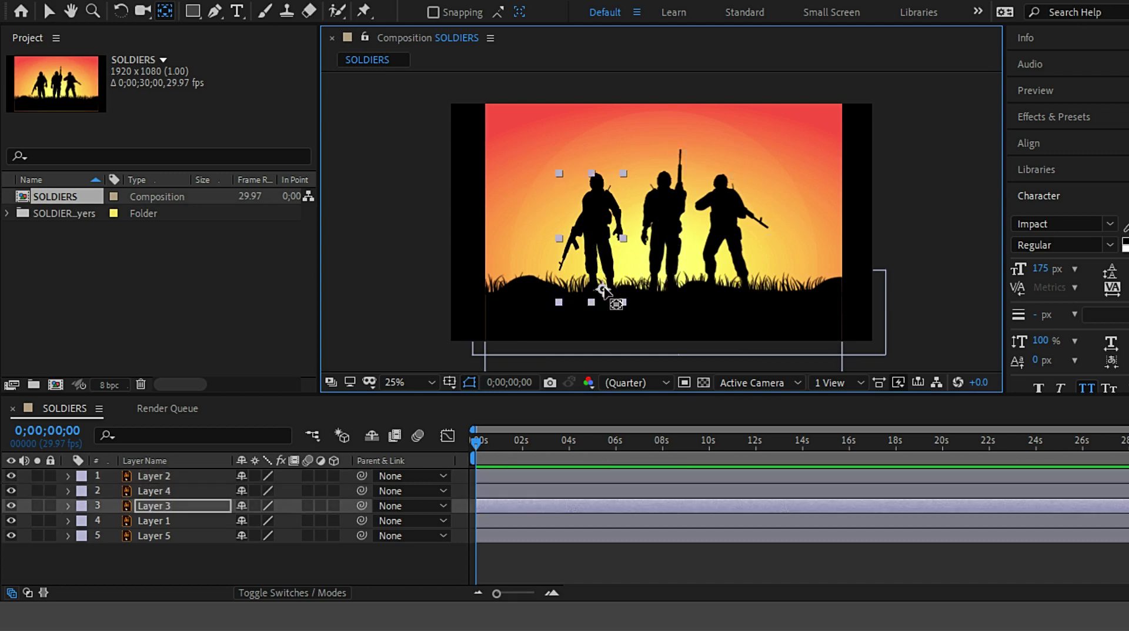
Lower the anchor points of Layer 1 and the Layer 5 background.
left_click(682, 321)
left_click_drag(677, 313, 672, 334)
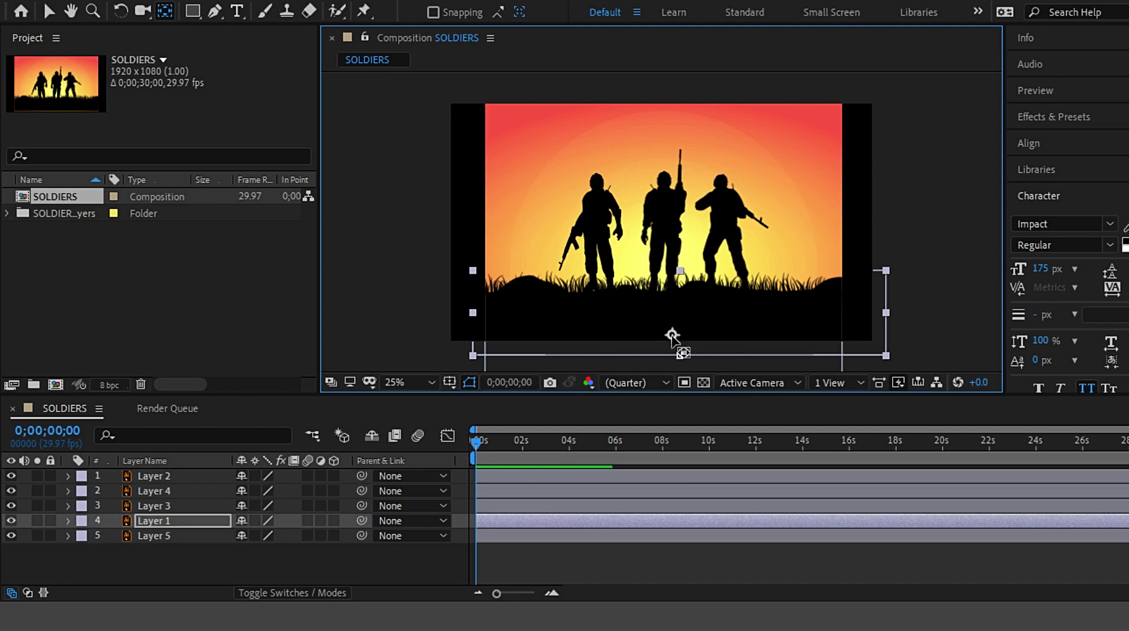
left_click(711, 141)
left_click_drag(664, 262, 664, 306)
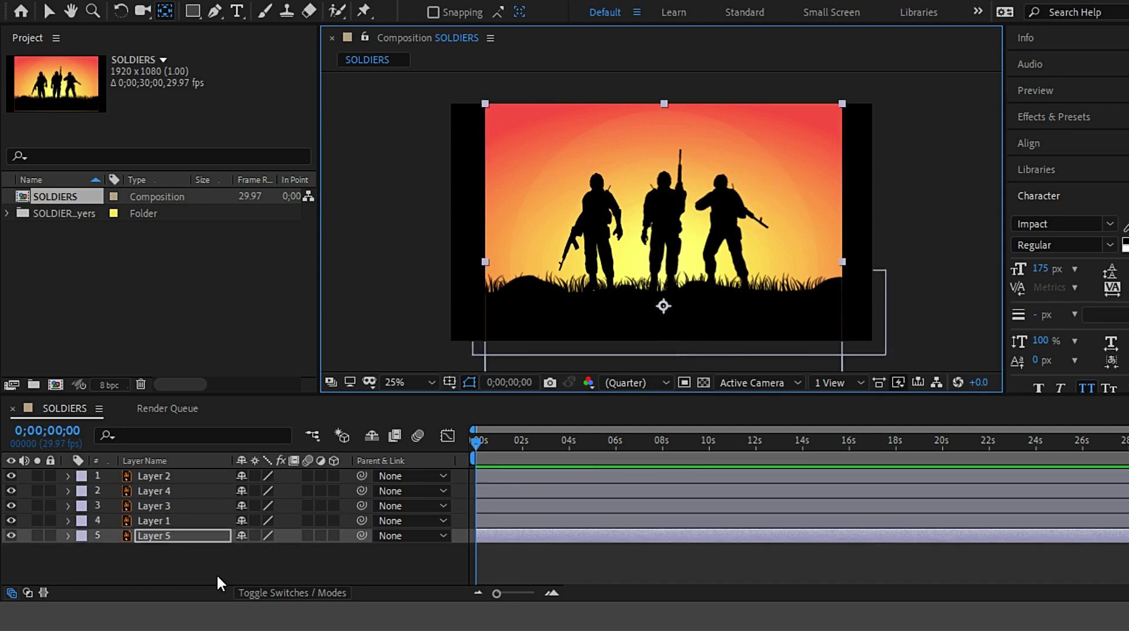
left_click(200, 565)
Drag Layer 4 to the top of the stack and reveal its Scale property.
left_click(174, 475)
double_click(178, 491)
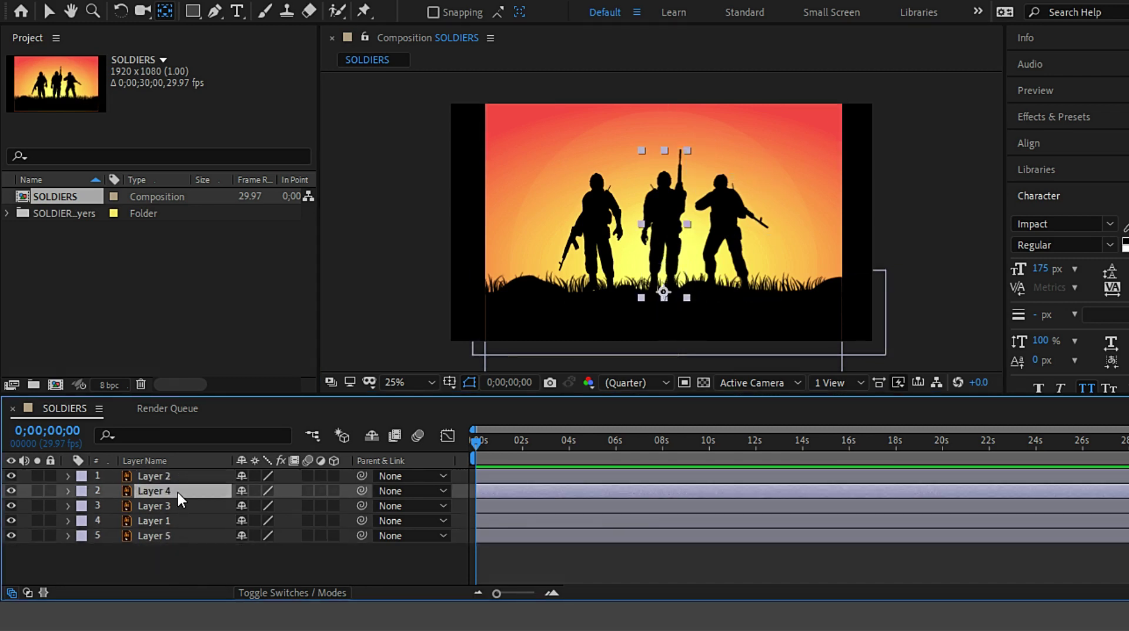
left_click(412, 38)
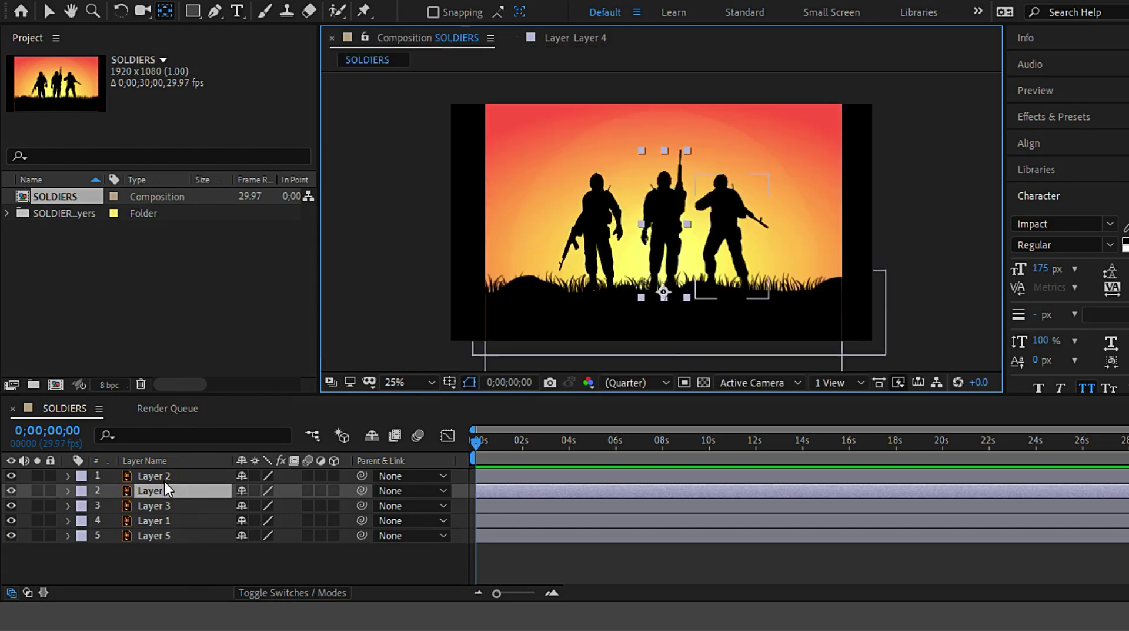
left_click_drag(176, 490, 167, 473)
left_click(165, 555)
key("v")
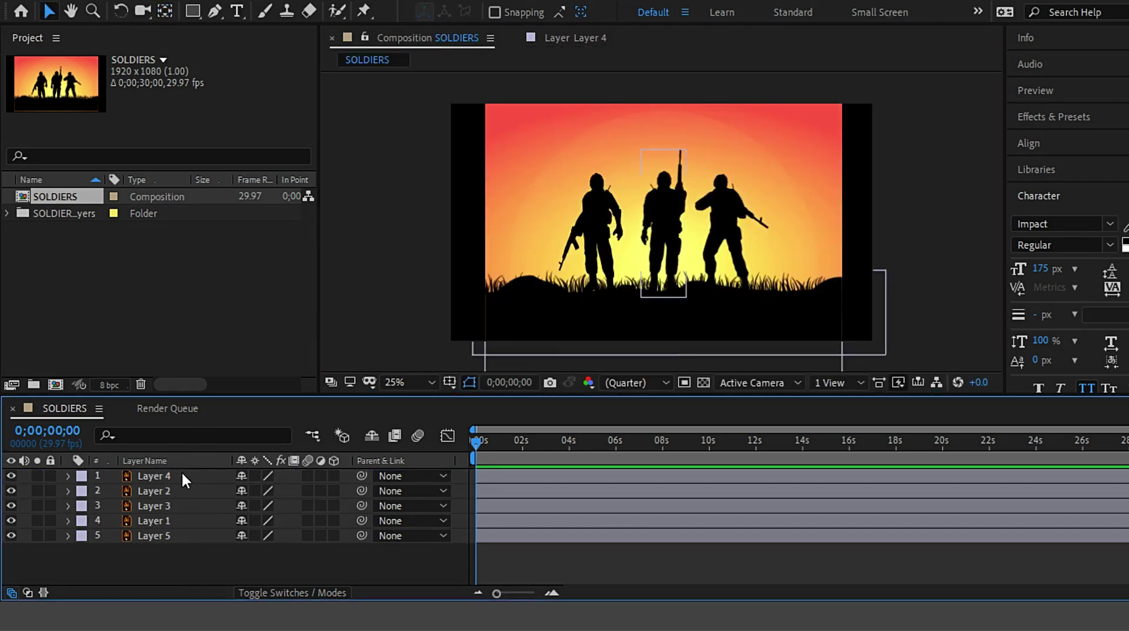
left_click(181, 473)
key("s")
left_click_drag(496, 592, 524, 592)
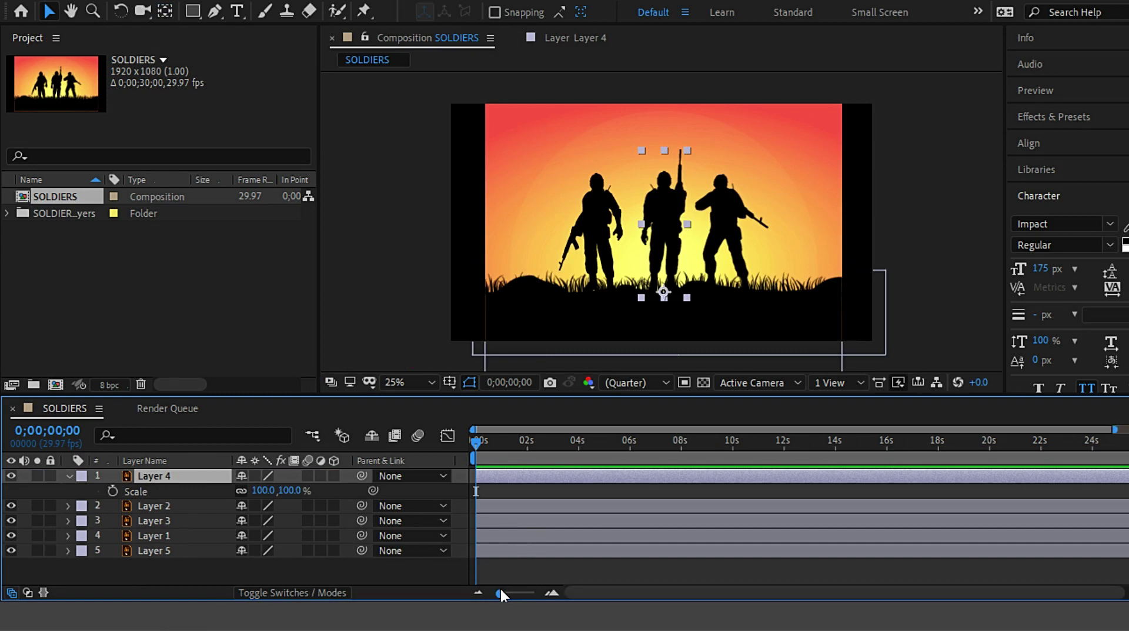
Keyframe Layer 4's Scale at 100% at 1s, 0% at 0s and 110% at frame 22.
left_click(556, 443)
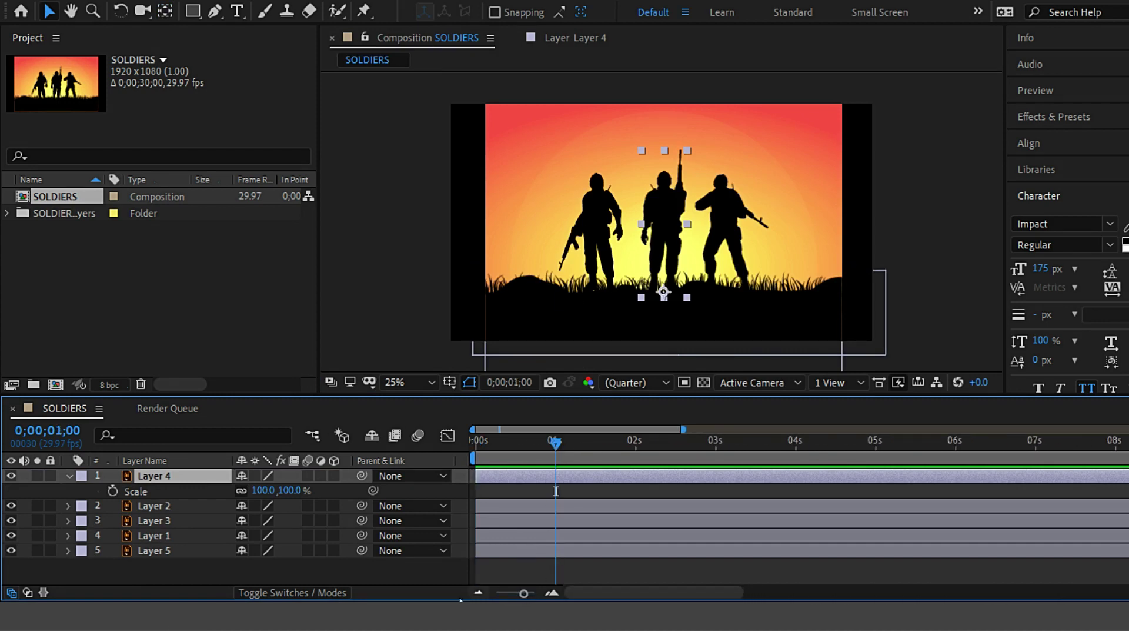
left_click(113, 490)
left_click_drag(557, 439, 477, 440)
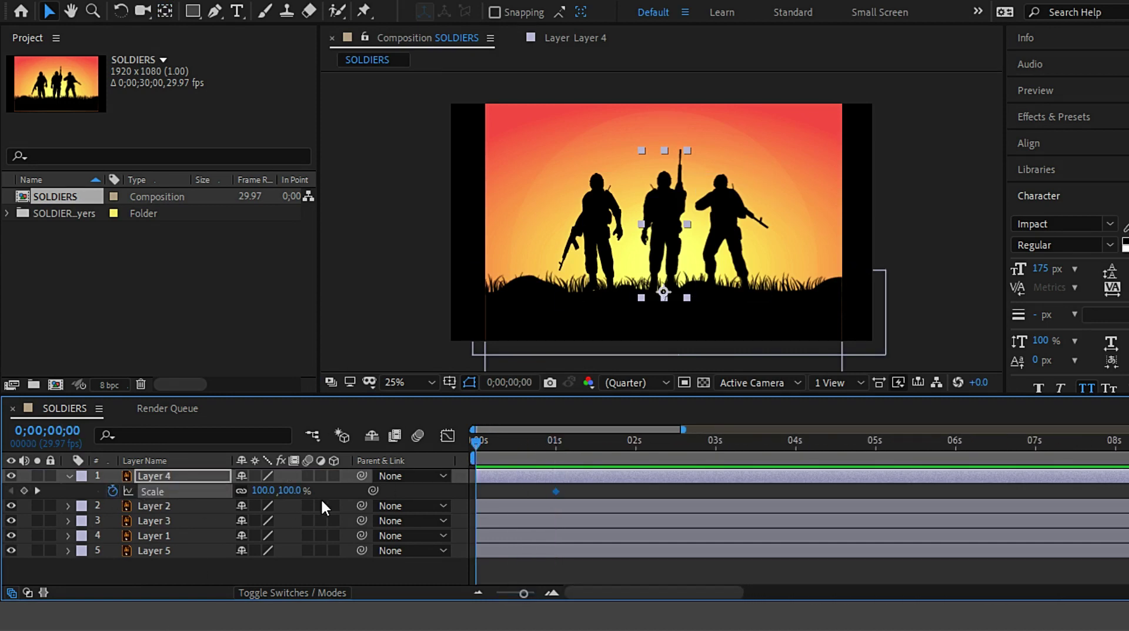
left_click_drag(294, 491, 283, 497)
left_click(283, 497)
type("0")
key("Return")
left_click_drag(478, 441, 532, 446)
left_click(282, 490)
type("11")
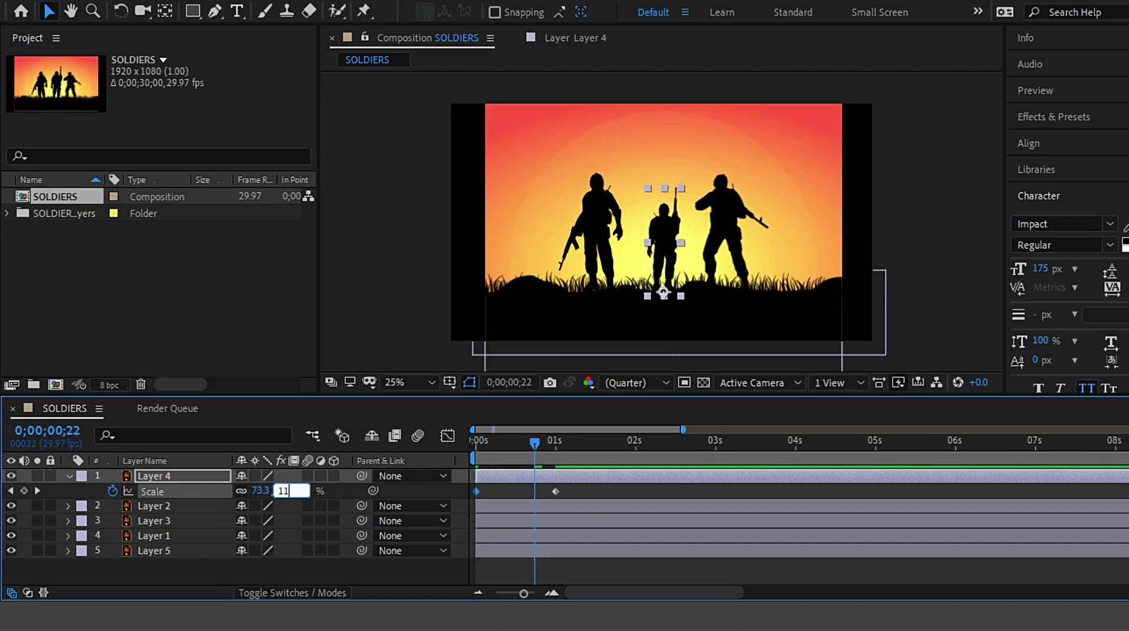
key("Return")
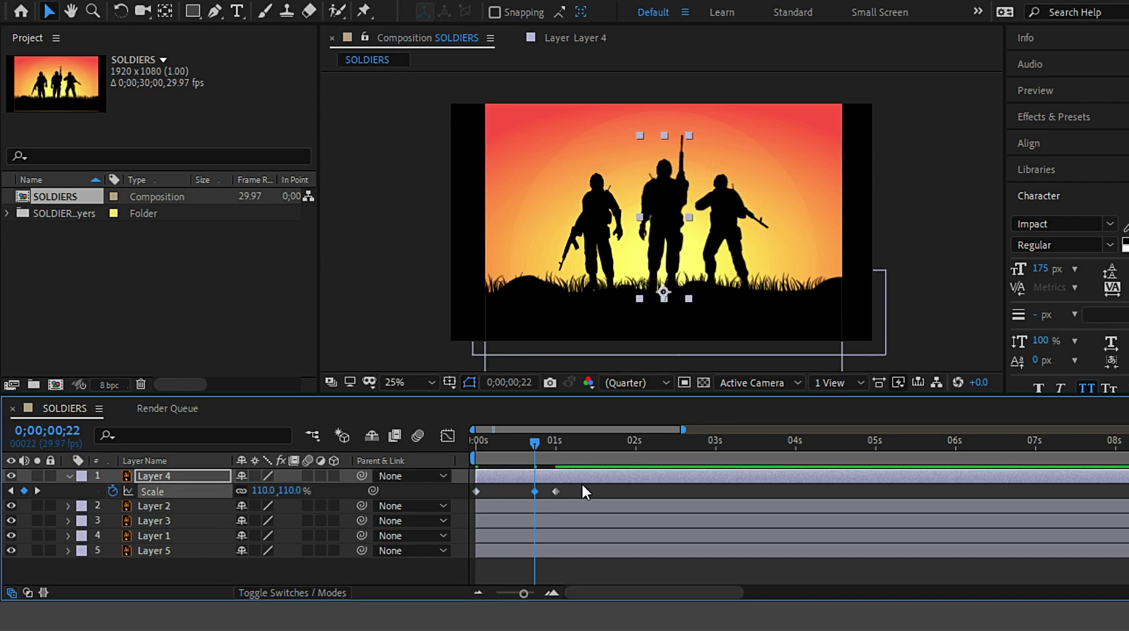
Raise the Scale keyframes' ease influence in the speed graph and preview the pop.
key("space")
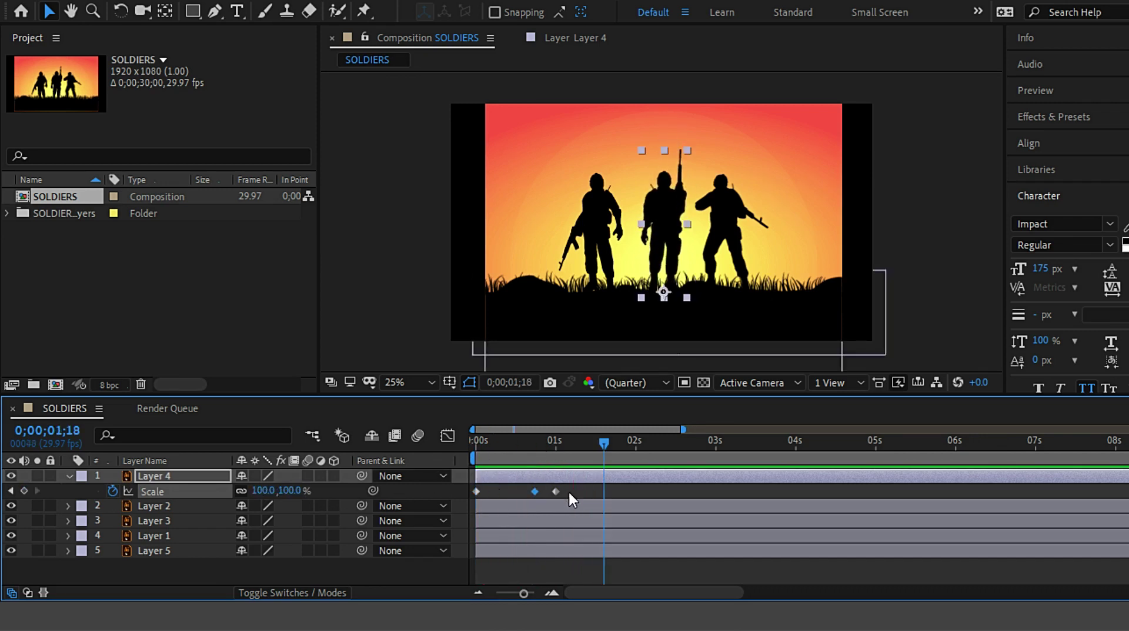
left_click_drag(466, 493, 570, 485)
left_click(448, 435)
mouse_move(521, 547)
left_mouse_down()
mouse_move(495, 531)
mouse_move(541, 546)
left_mouse_up()
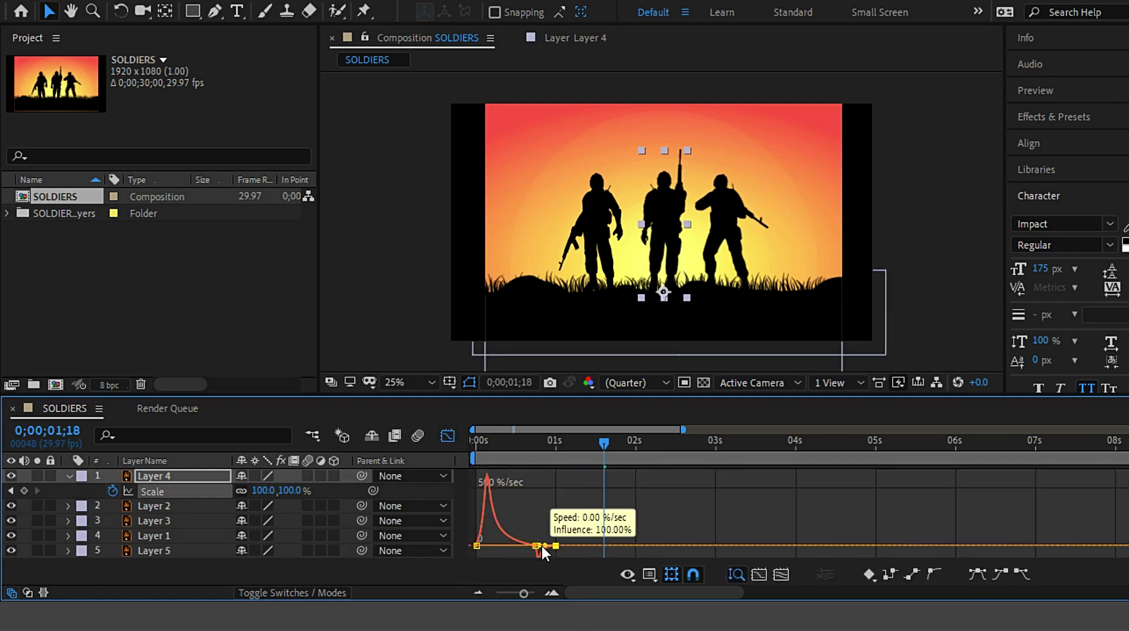
left_click(448, 435)
key("Home")
key("space")
key("space")
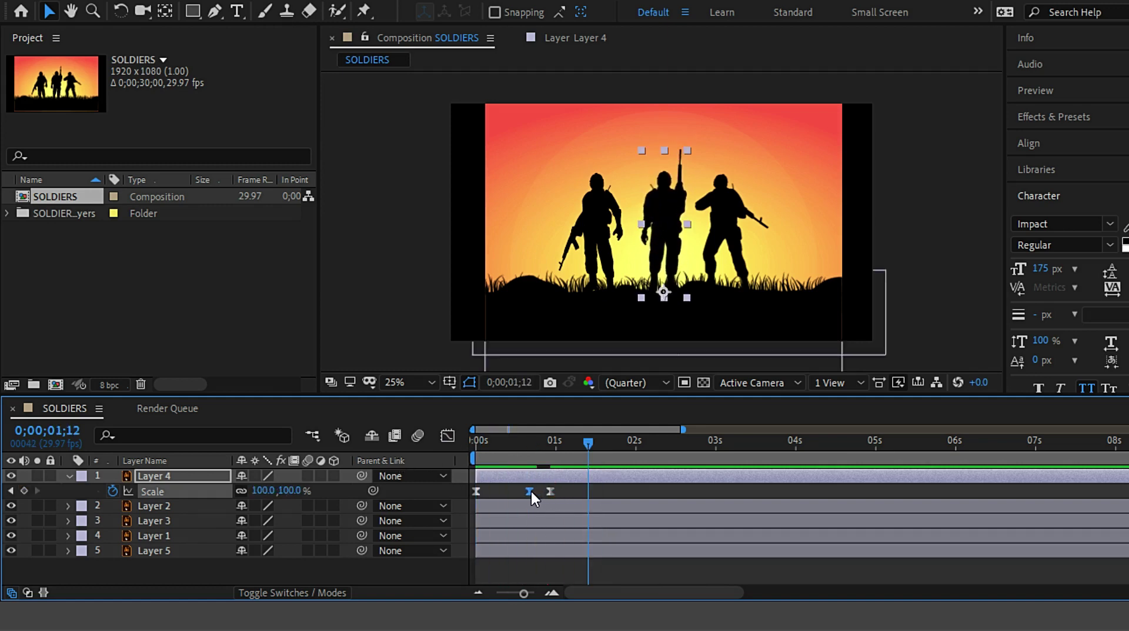
key("space")
key("space")
key("space")
key("space")
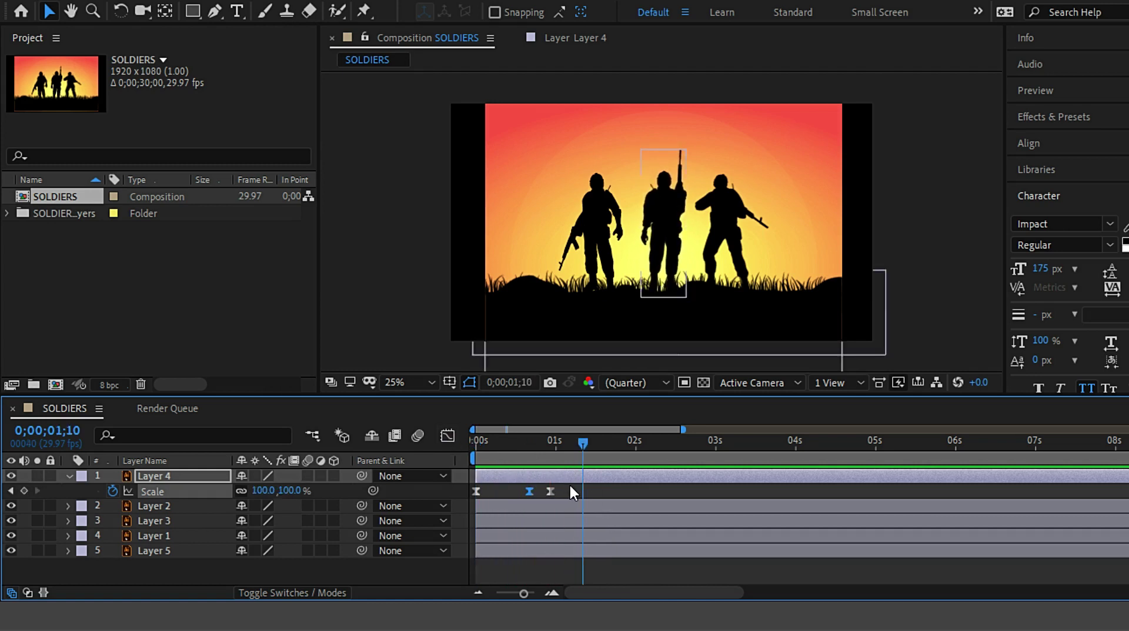
left_click_drag(460, 503, 189, 478)
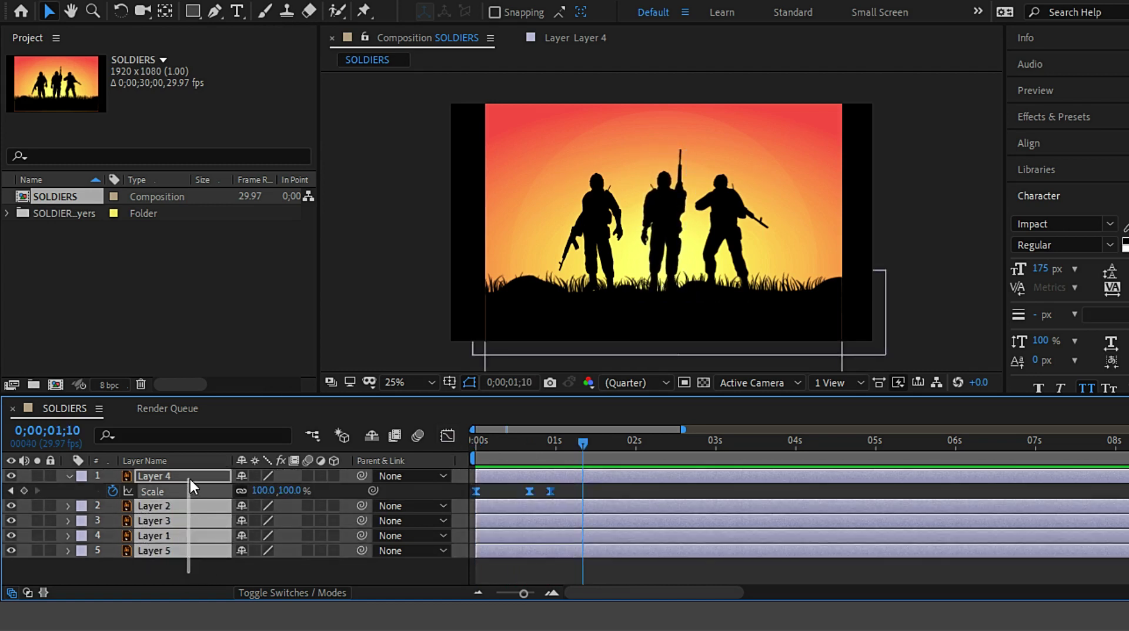
Paste the pop Scale keyframes onto the other layers at the timeline start.
left_click(186, 540)
left_click(199, 496, "shift")
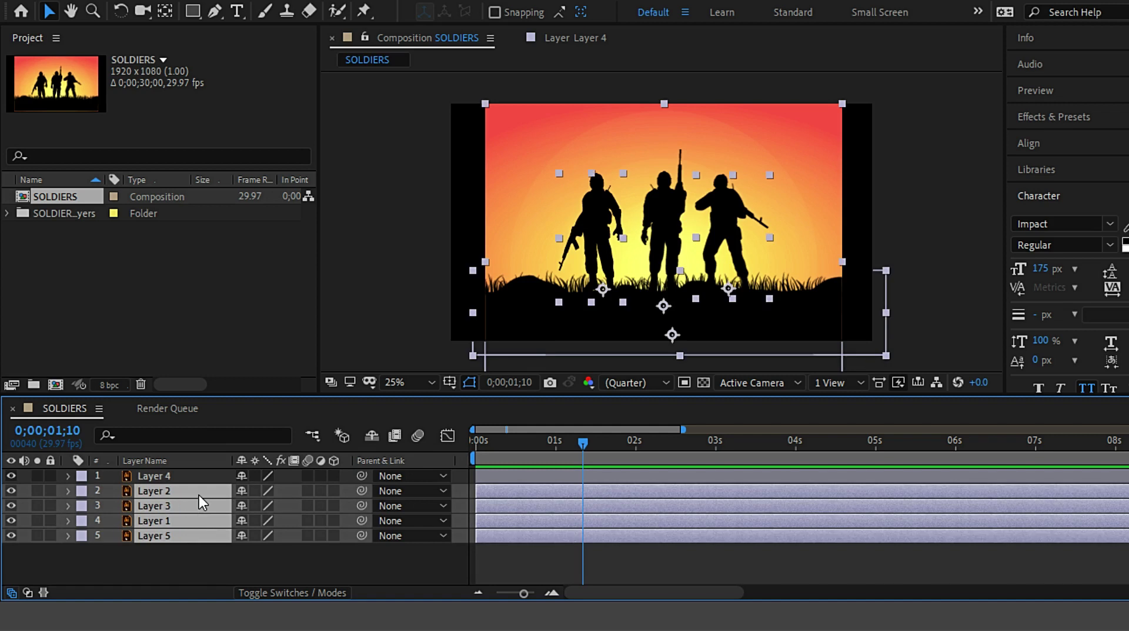
key("s")
left_click_drag(582, 441, 465, 469)
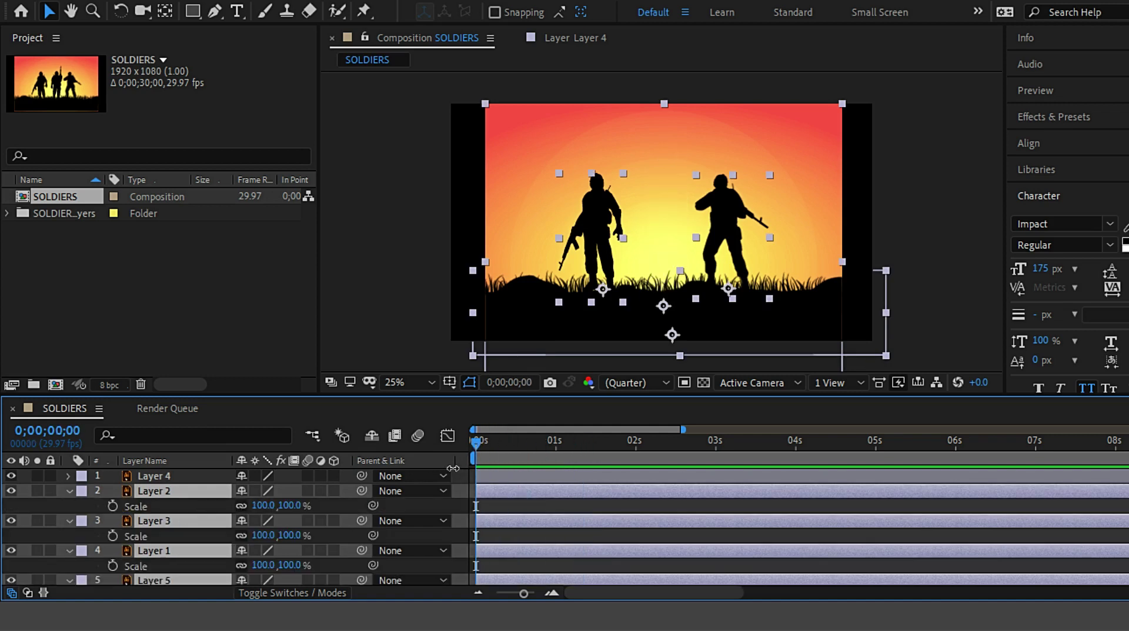
key("ctrl+v")
key("space")
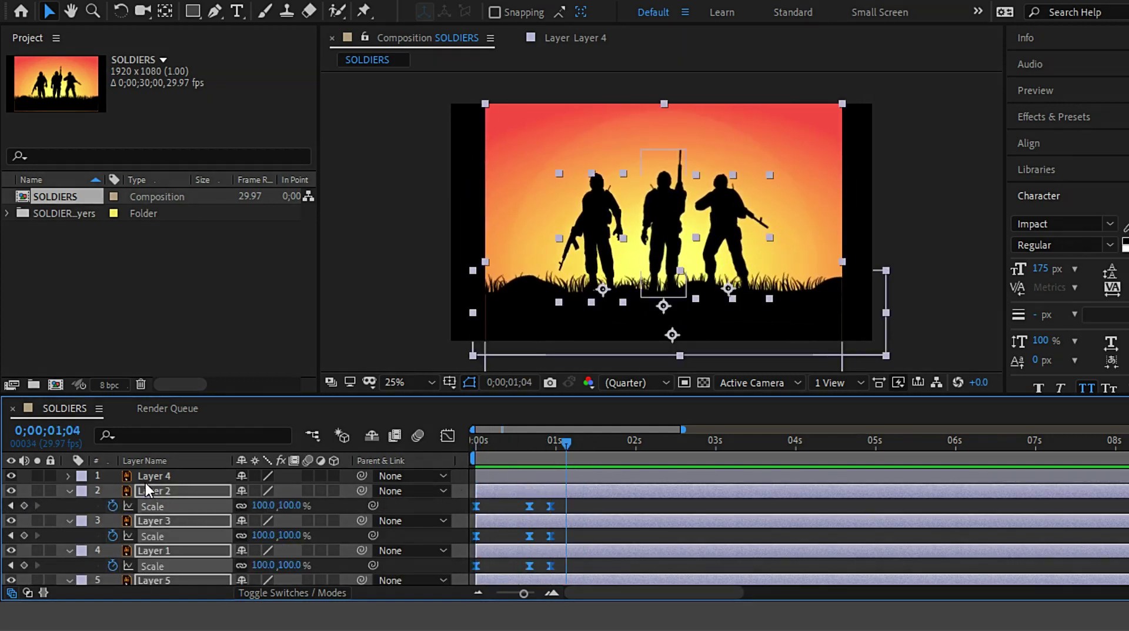
Delay the starts of Layer 2 and Layer 3 by a few frames.
left_click(126, 488)
key("ctrl+grave")
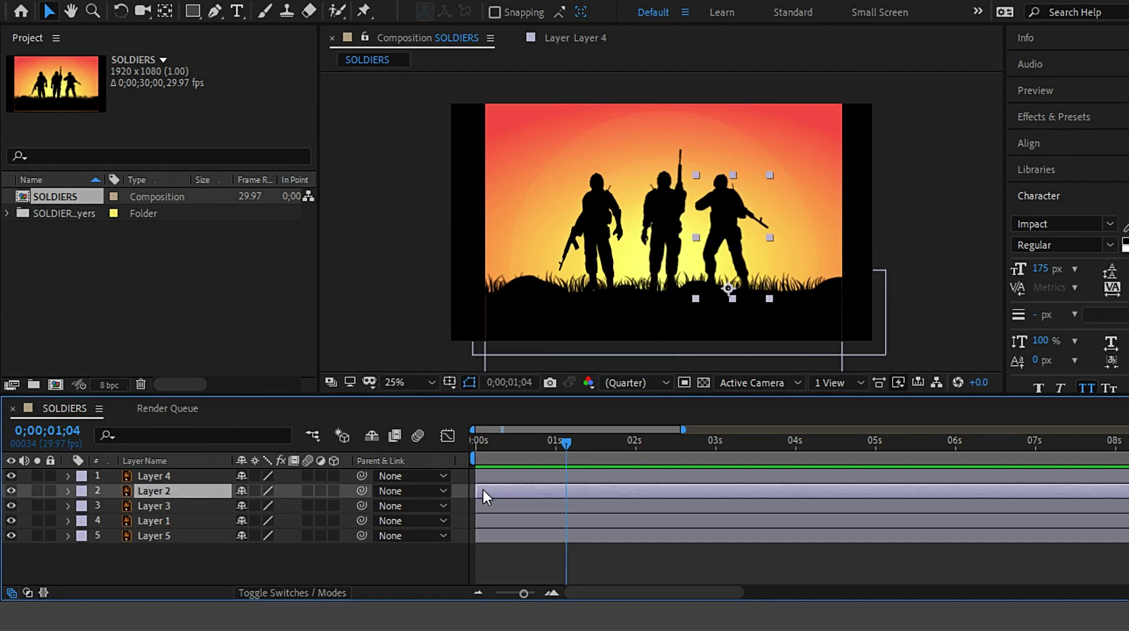
left_click_drag(482, 489, 489, 490)
left_click(193, 501)
left_click_drag(475, 505, 488, 505)
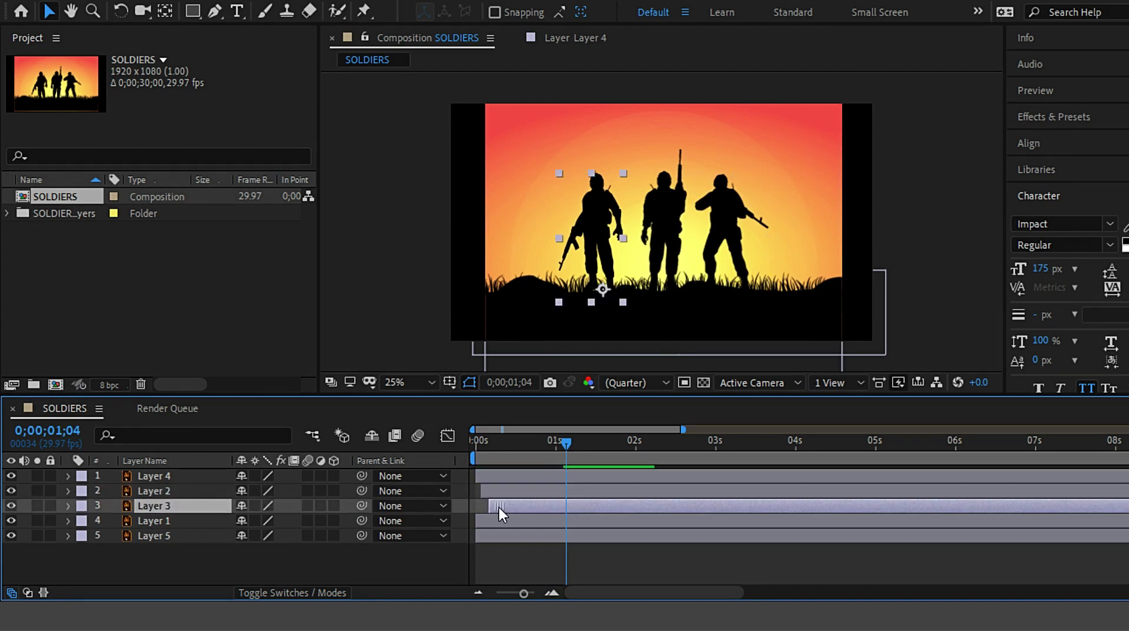
left_click(492, 543)
Shift Layers 4, 2 and 3 later, nudge Layer 1 later, and preview the stagger.
left_click(198, 475)
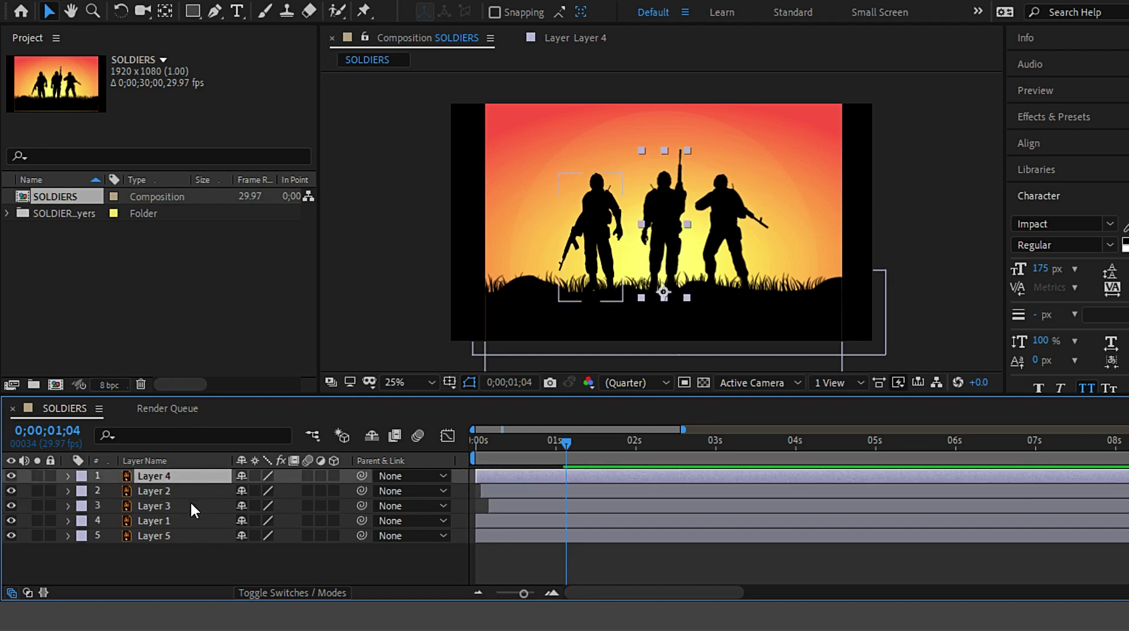
left_click(189, 505, "shift")
left_click_drag(503, 505, 524, 475)
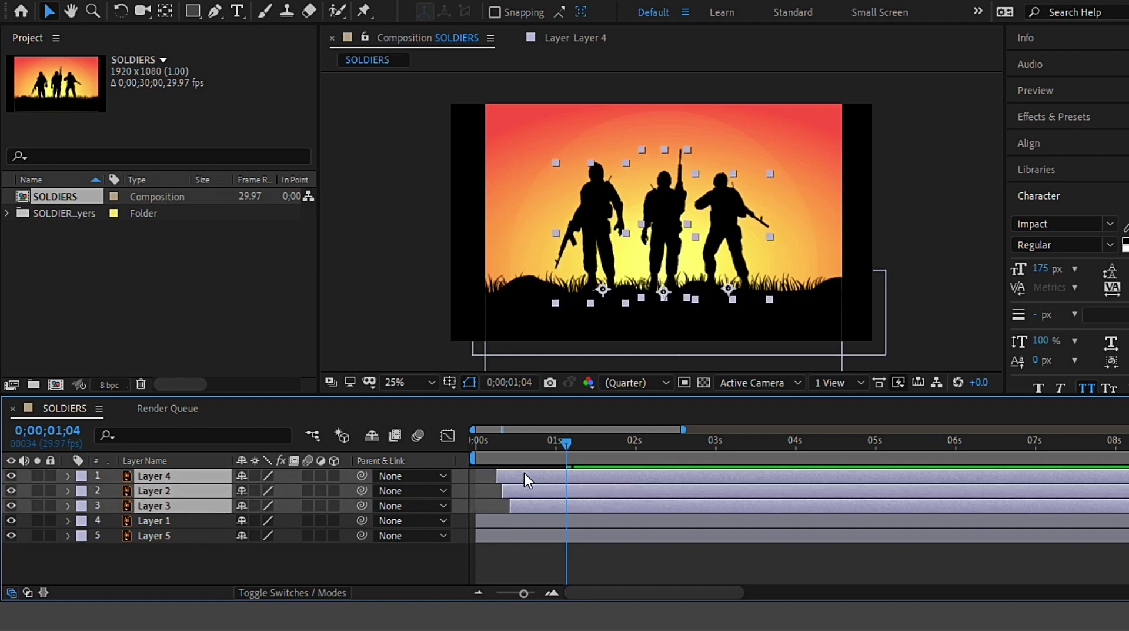
left_click(487, 519)
left_click(492, 534)
left_click_drag(495, 520, 503, 520)
key("Home")
key("space")
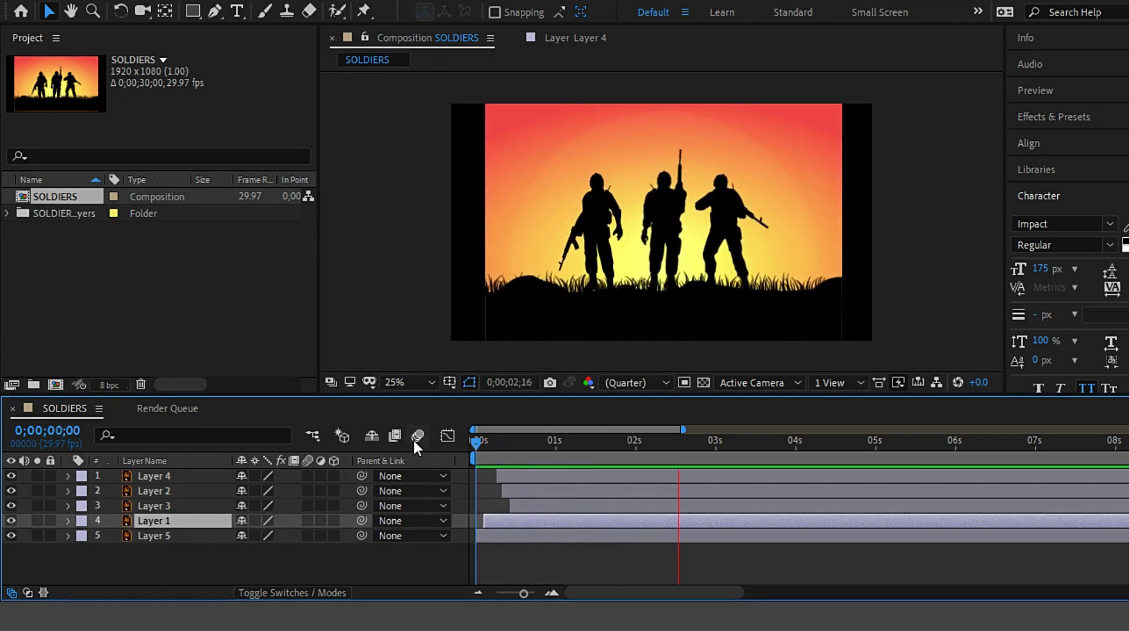
key("space")
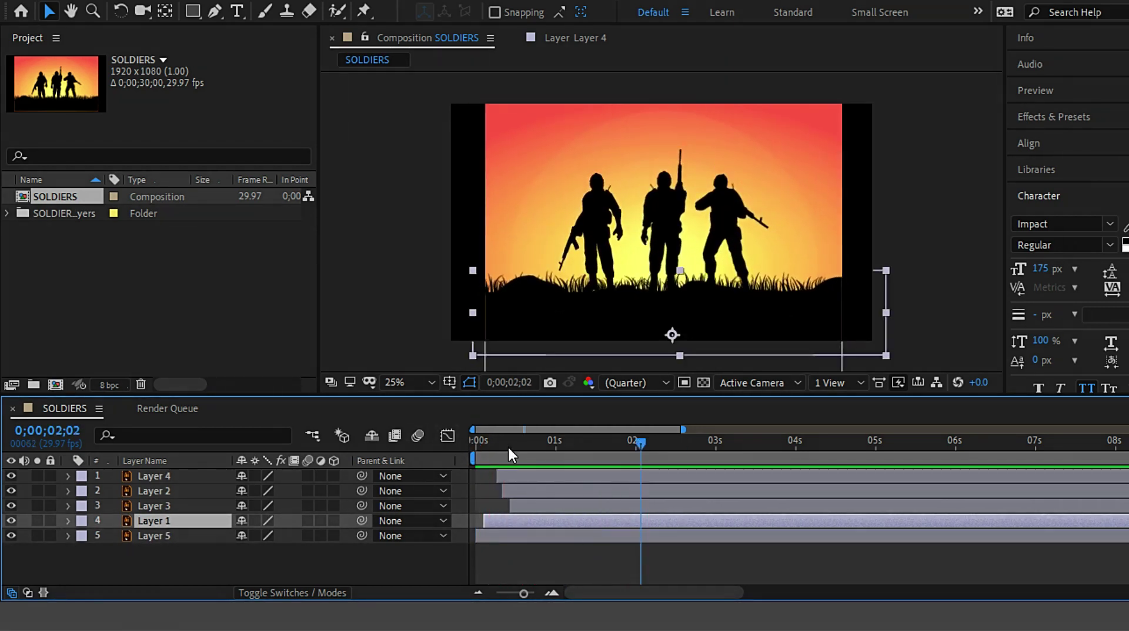
left_click_drag(482, 446, 551, 448)
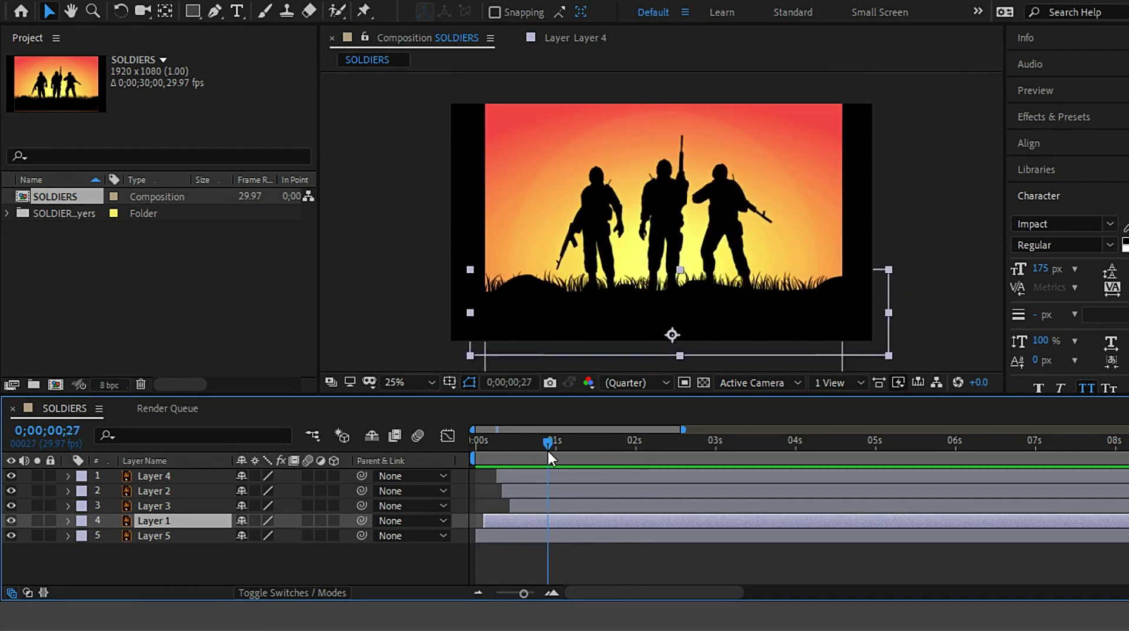
mouse_move(550, 448)
left_mouse_down()
mouse_move(560, 461)
mouse_move(437, 470)
left_mouse_up()
key("space")
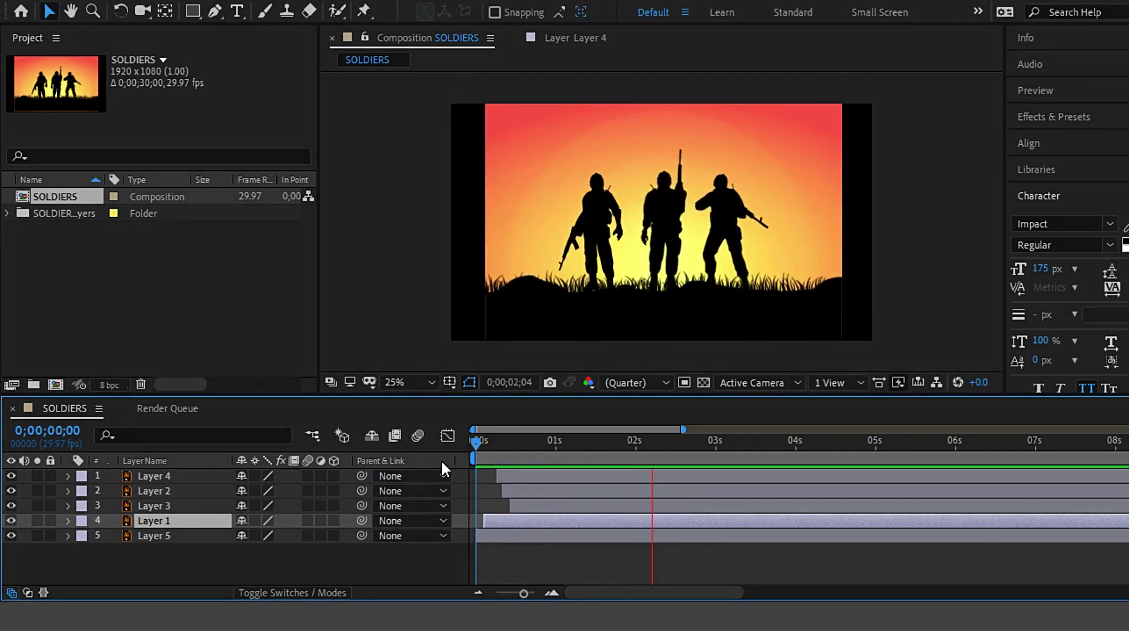
left_click_drag(478, 444, 473, 456)
Set Layer 5's last Scale keyframe to 123% and overshoot the middle keyframe to about 140%.
left_click(191, 537)
key("s")
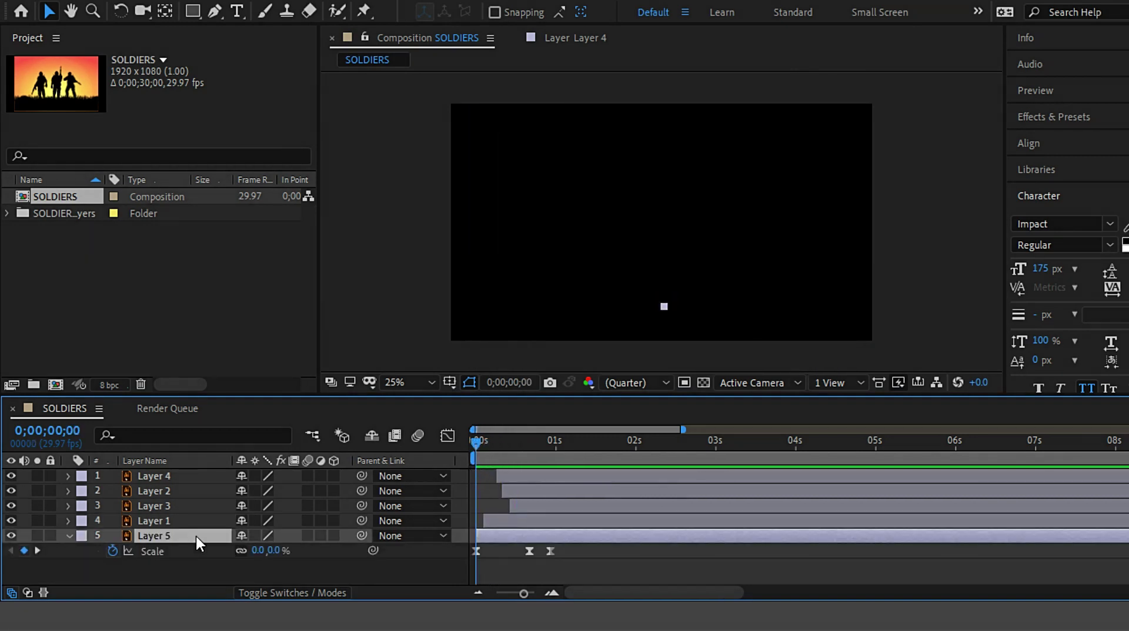
left_click(37, 550)
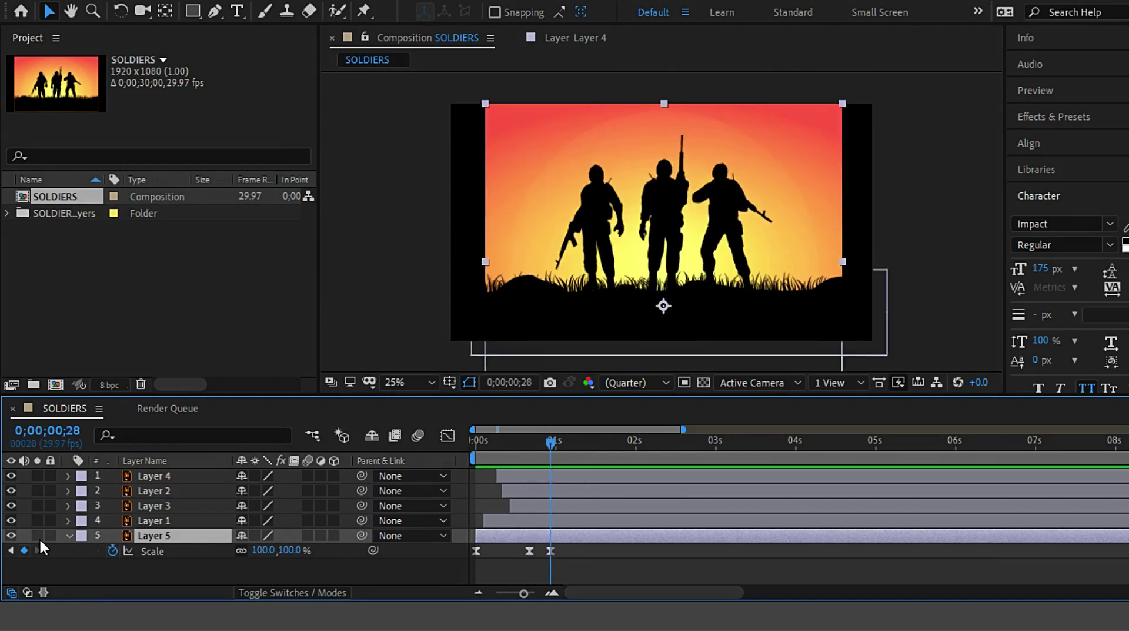
left_click_drag(288, 550, 472, 529)
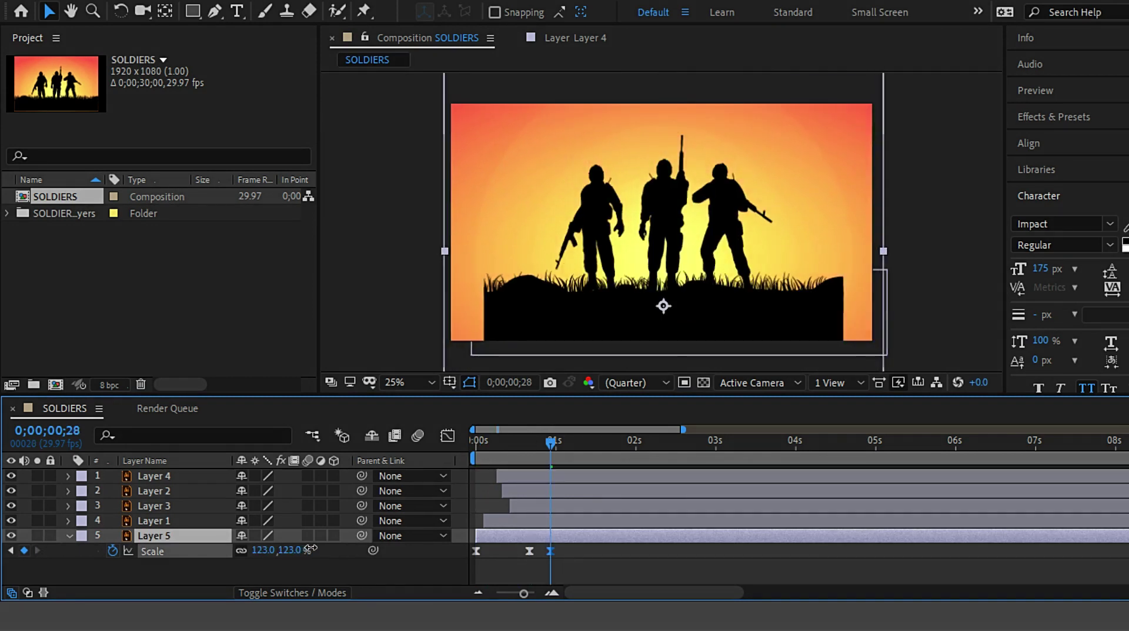
left_click_drag(550, 447, 528, 438)
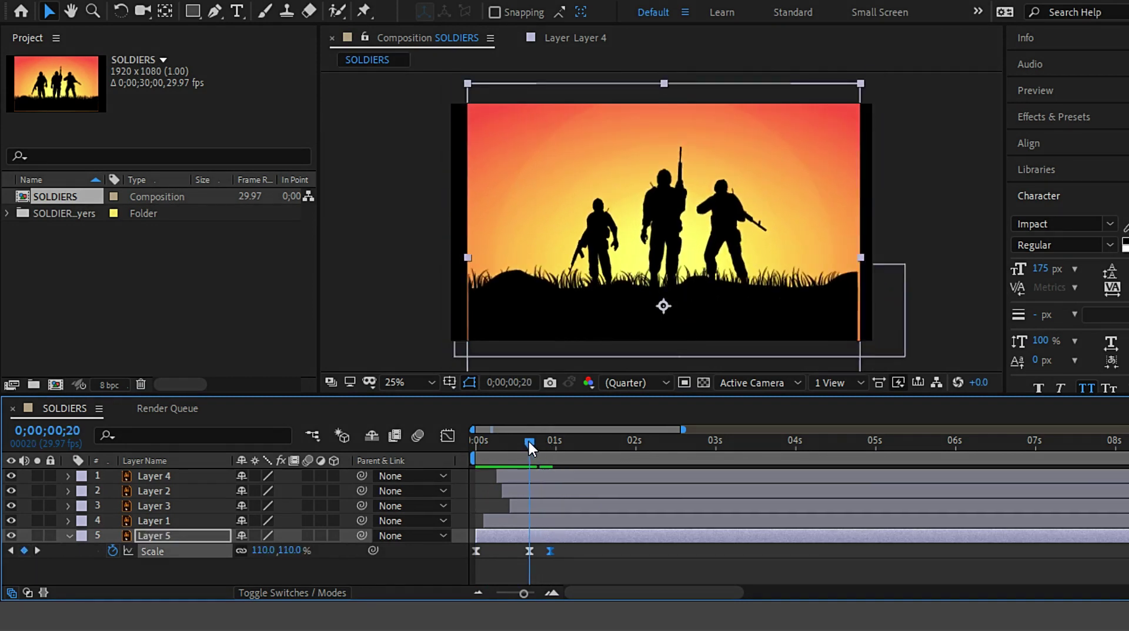
left_click(11, 550)
left_click(42, 549)
left_click_drag(293, 549, 320, 551)
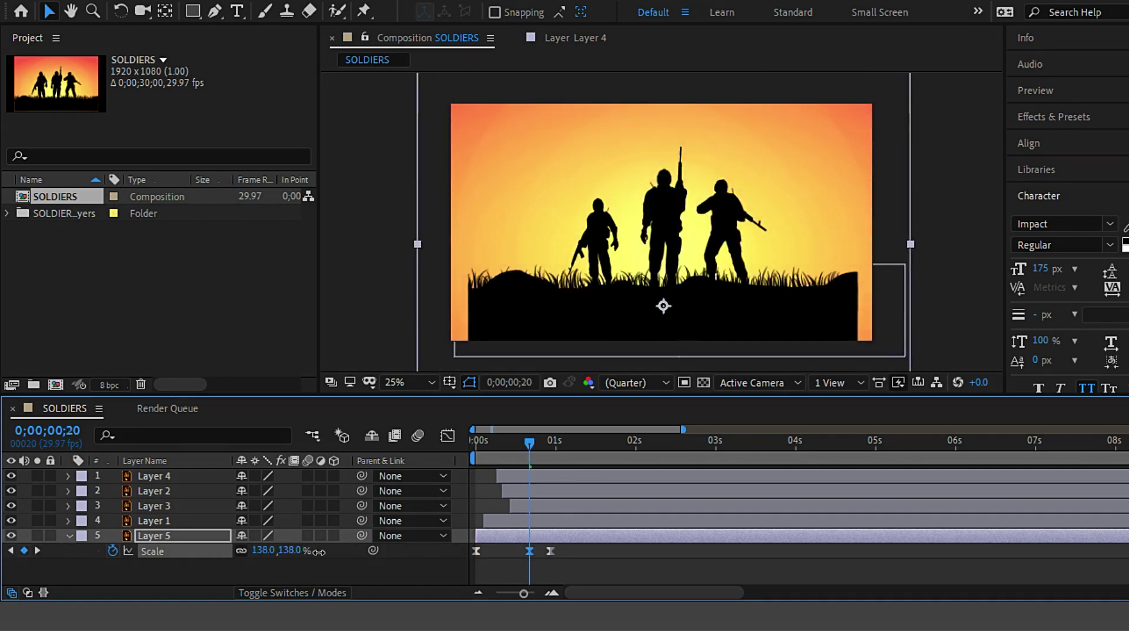
Preview the scale pop, then paste Layer 5's Scale keyframes onto Layer 1.
key("space")
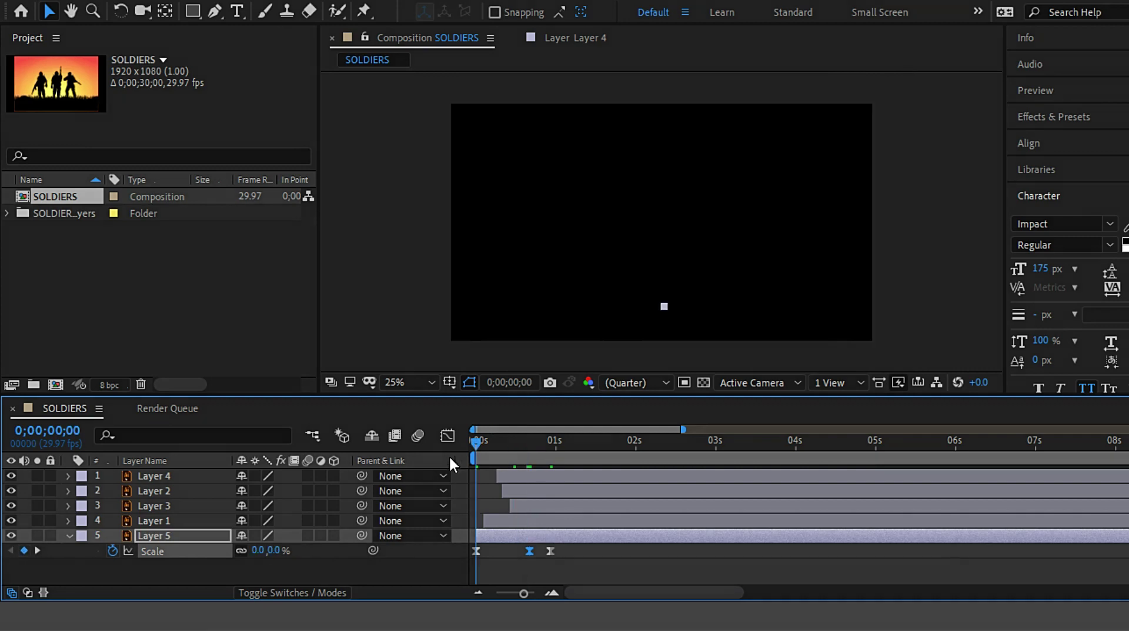
key("space")
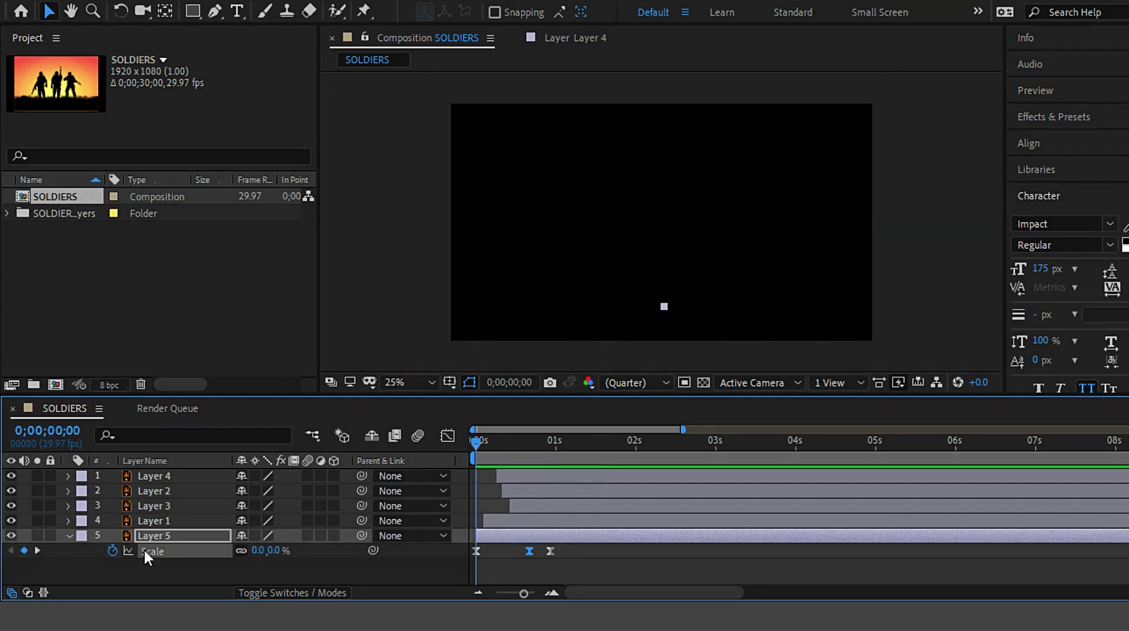
left_click(155, 520)
key("ctrl+v")
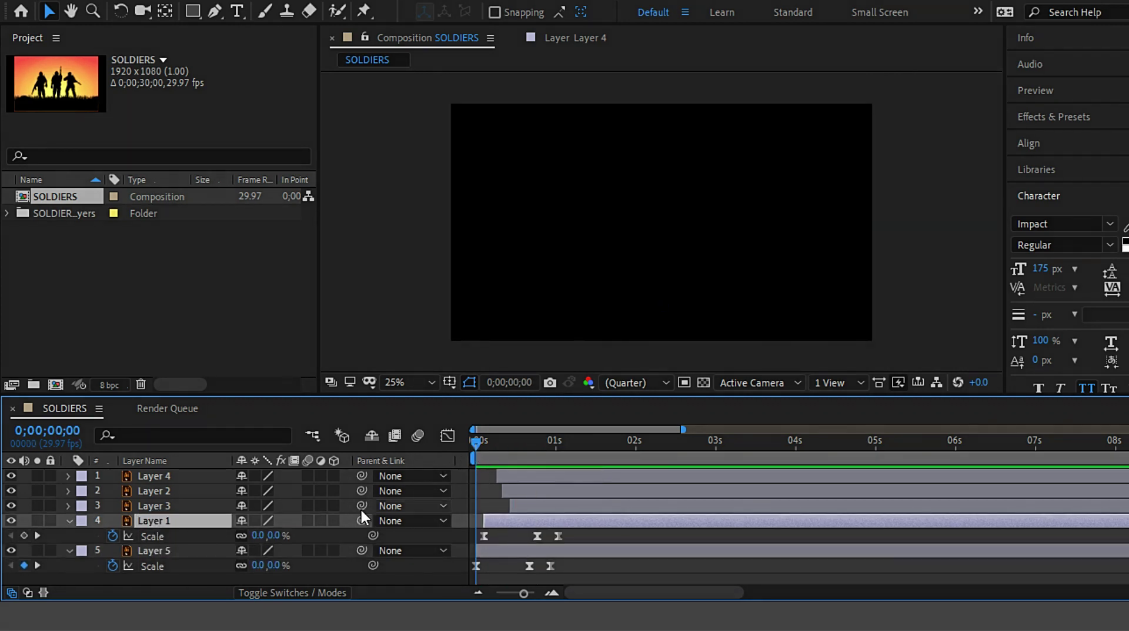
left_click(36, 534)
left_click(36, 534)
left_click(36, 534)
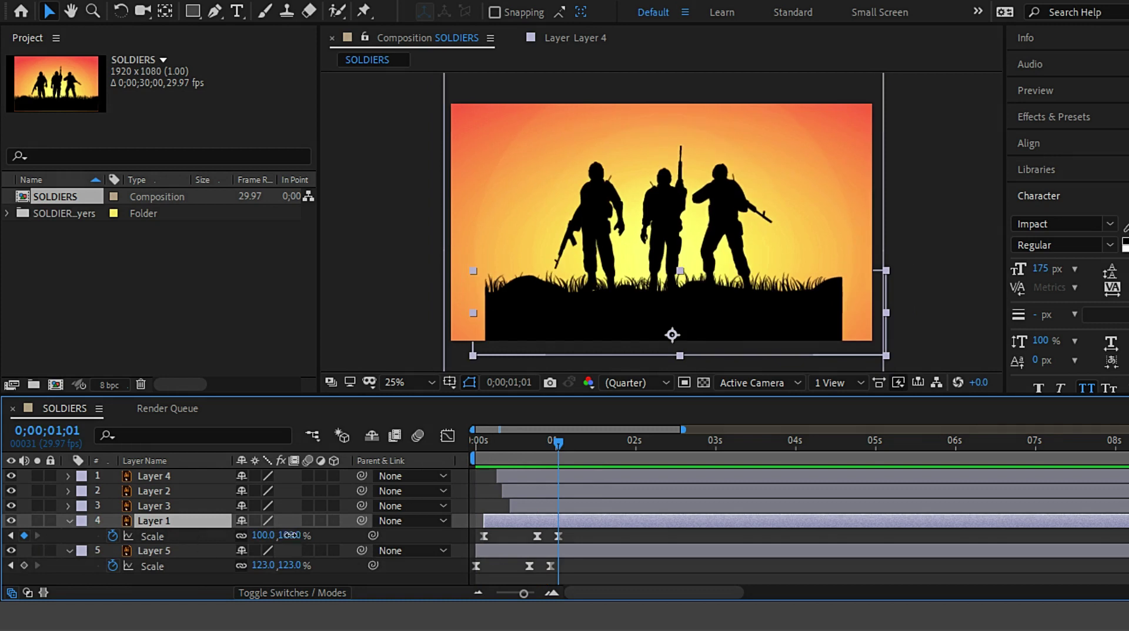
Set Layer 1's last Scale keyframe to 124% and the middle one to 135%, then preview.
left_click_drag(291, 538, 312, 535)
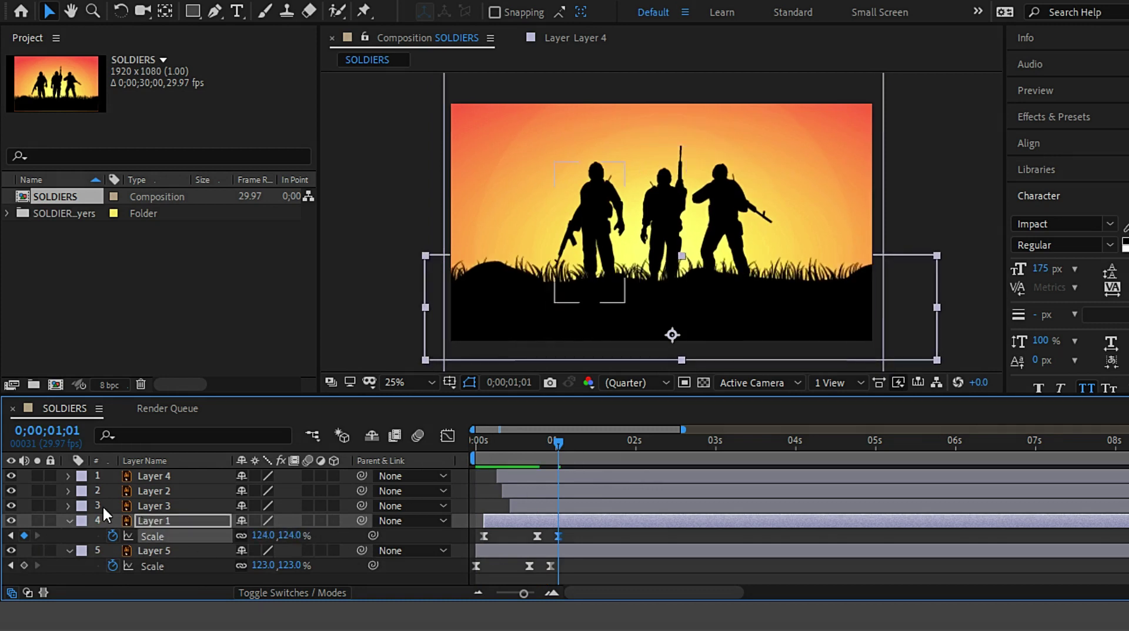
left_click(10, 534)
left_click_drag(284, 537, 310, 539)
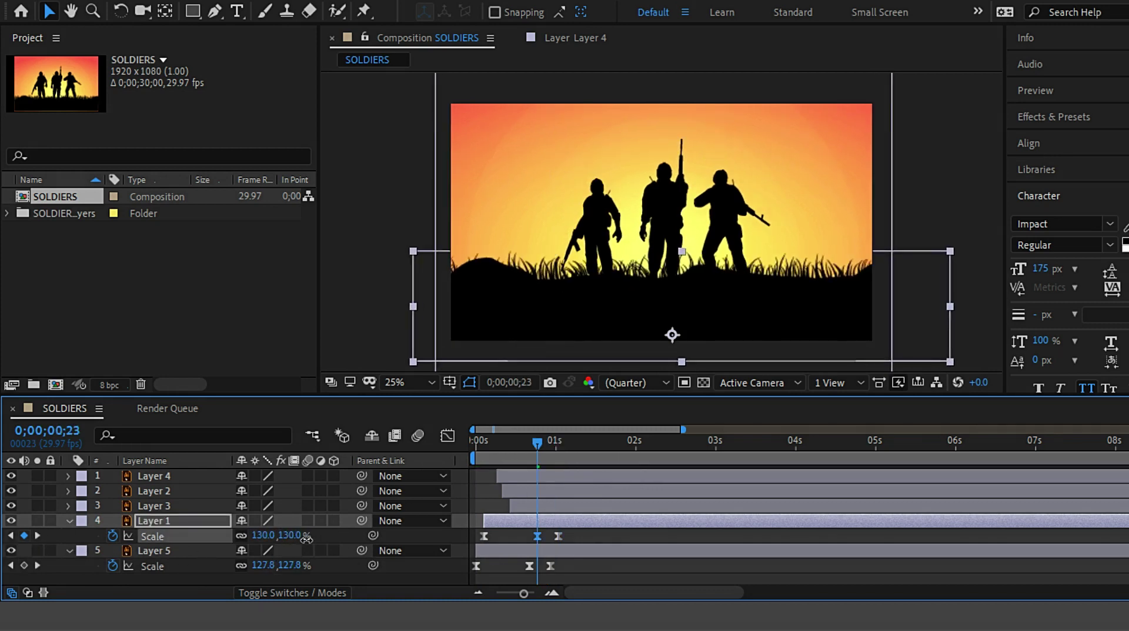
key("space")
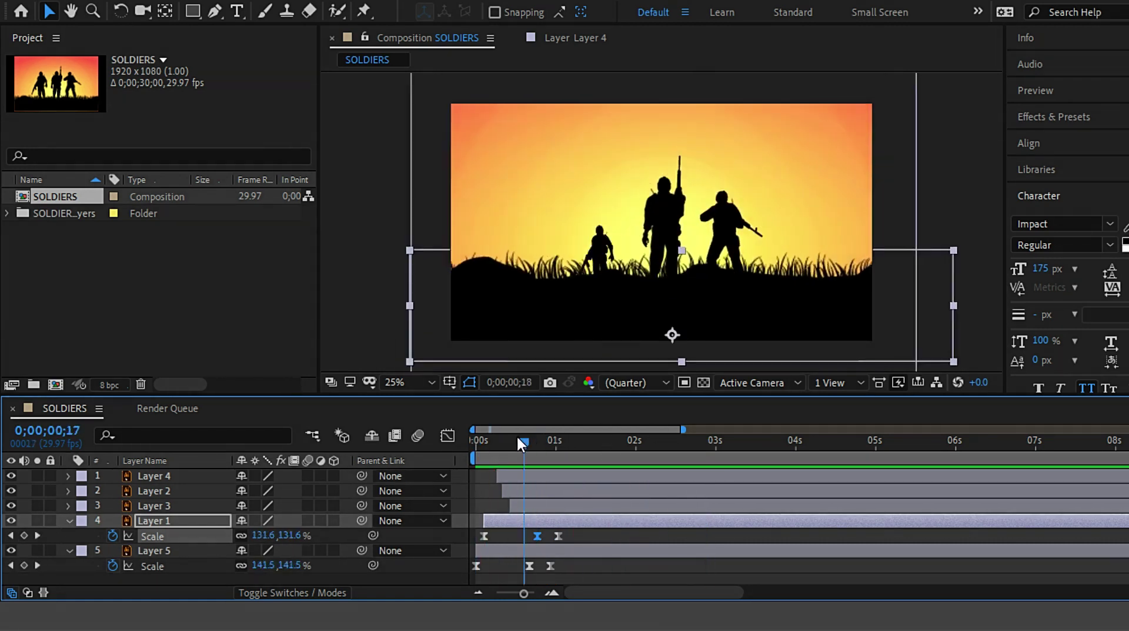
key("space")
Paste the Scale keyframes onto Layers 4, 2 and 3 and check the pasted values.
left_click(152, 475)
left_click(158, 506, "shift")
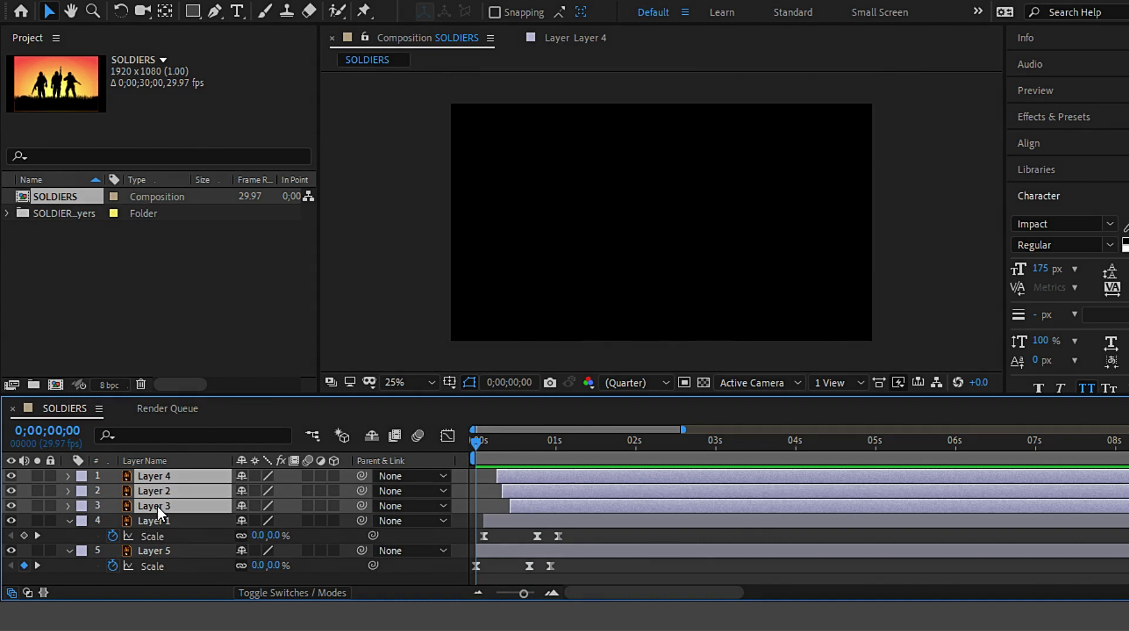
key("s")
left_click(38, 490)
left_click(38, 490)
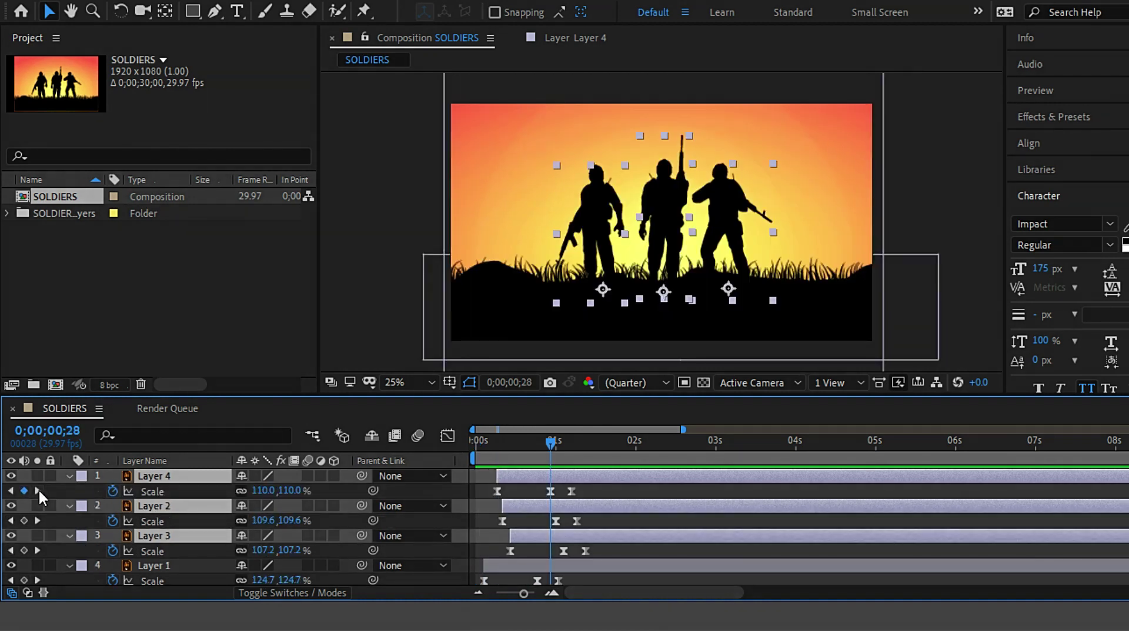
left_click(37, 490)
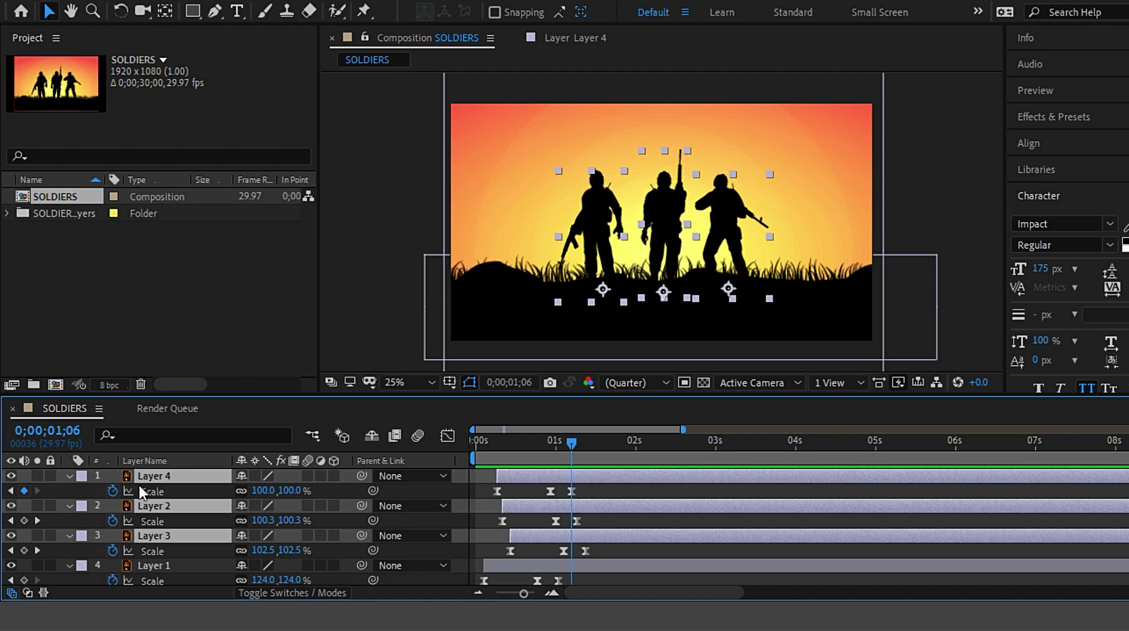
Collapse all layer properties, deselect the layers and return to the animation start.
key("s")
left_click(158, 568)
left_click(165, 471, "shift")
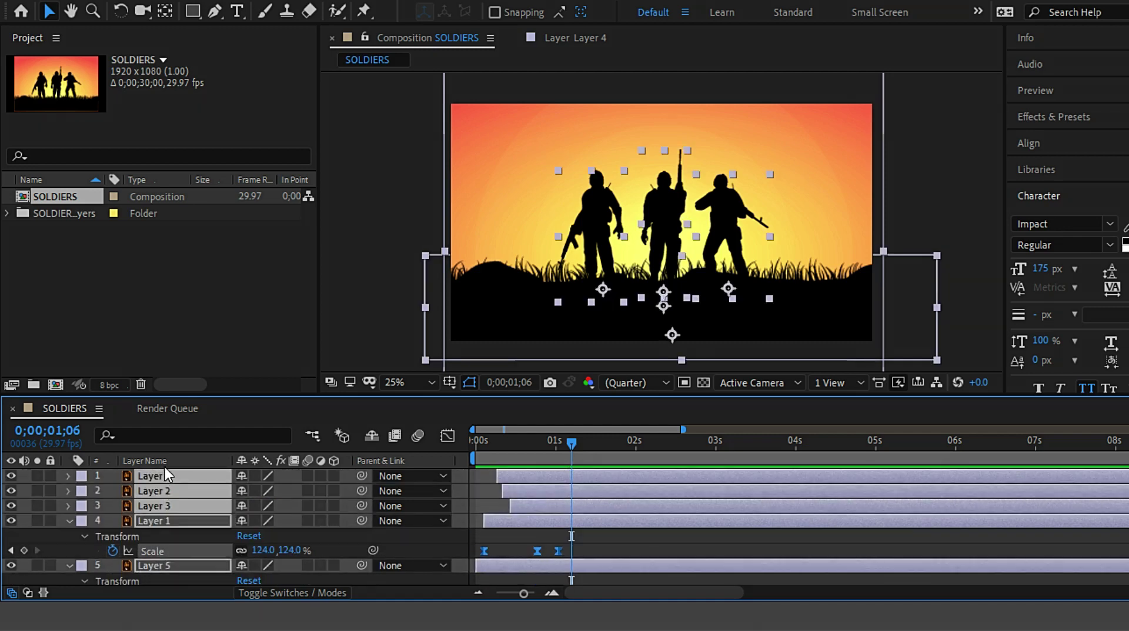
key("s")
key("s")
left_click(170, 567)
left_click_drag(571, 441, 475, 439)
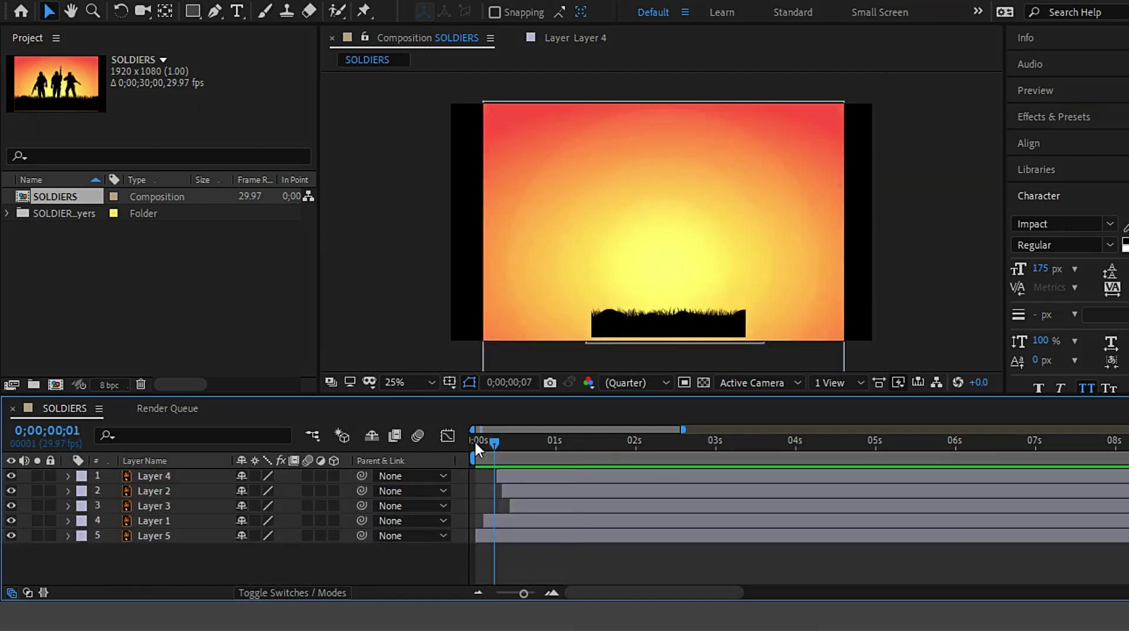
Preview the animation and end the SOLDIERS work area at 3 seconds.
key("space")
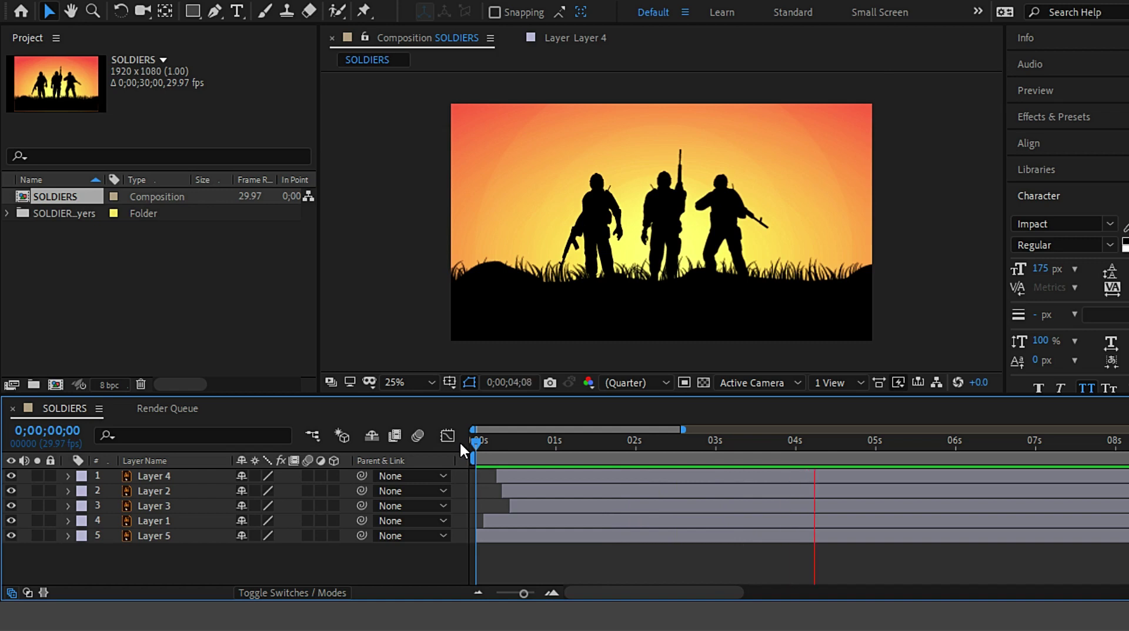
left_click_drag(471, 443, 636, 443)
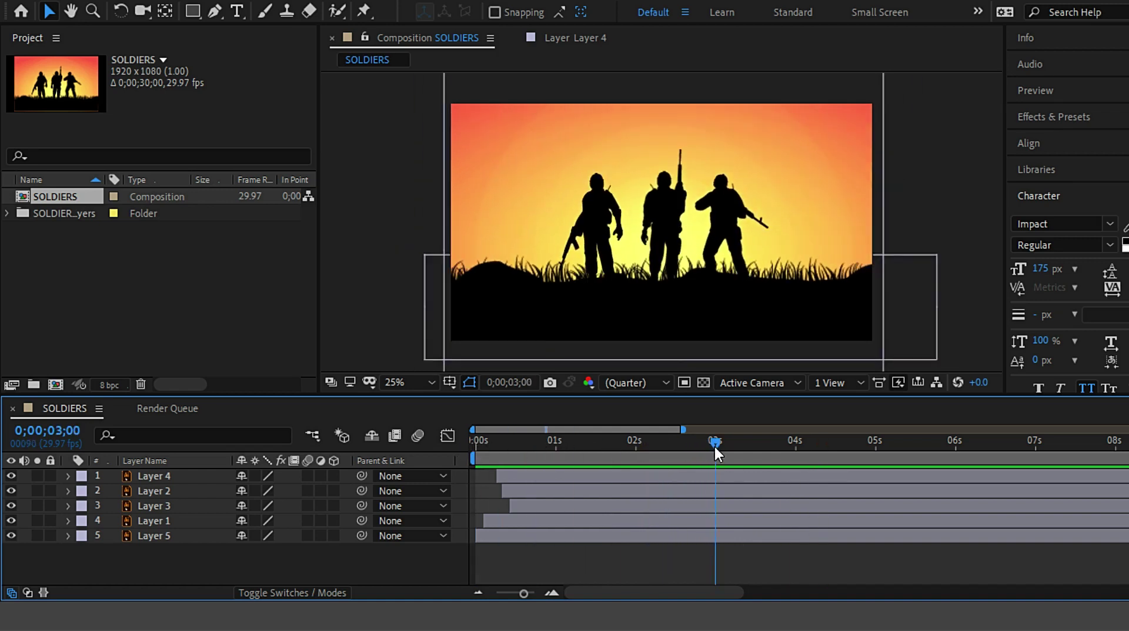
key("n")
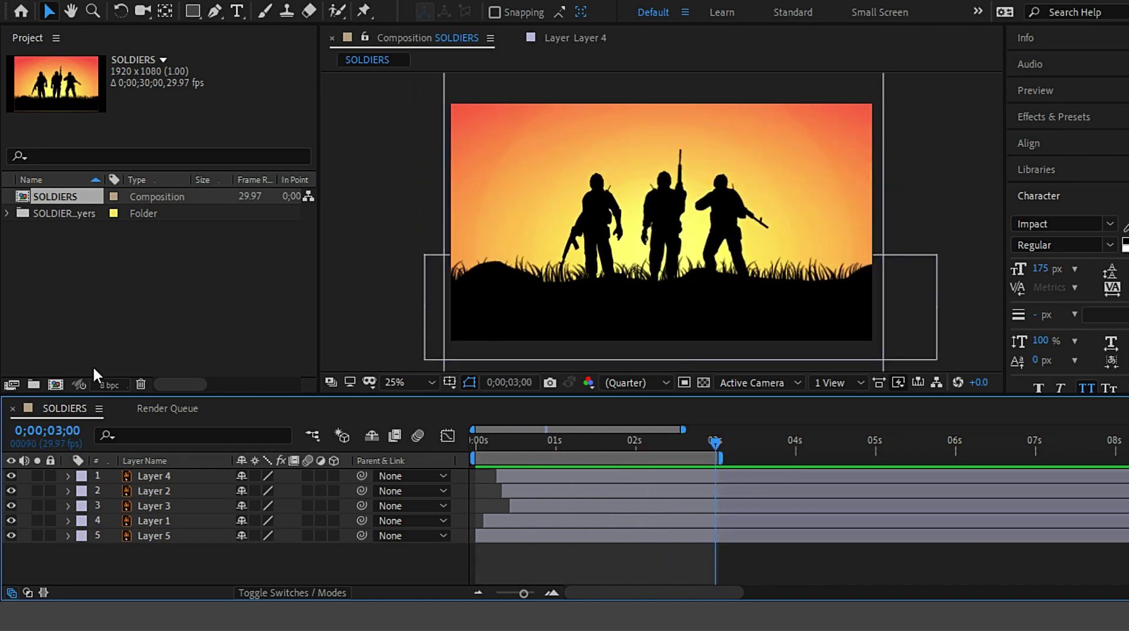
Add SOLDIERS to the Render Queue and render it losslessly to SOLDIERS.avi.
key("ctrl+m")
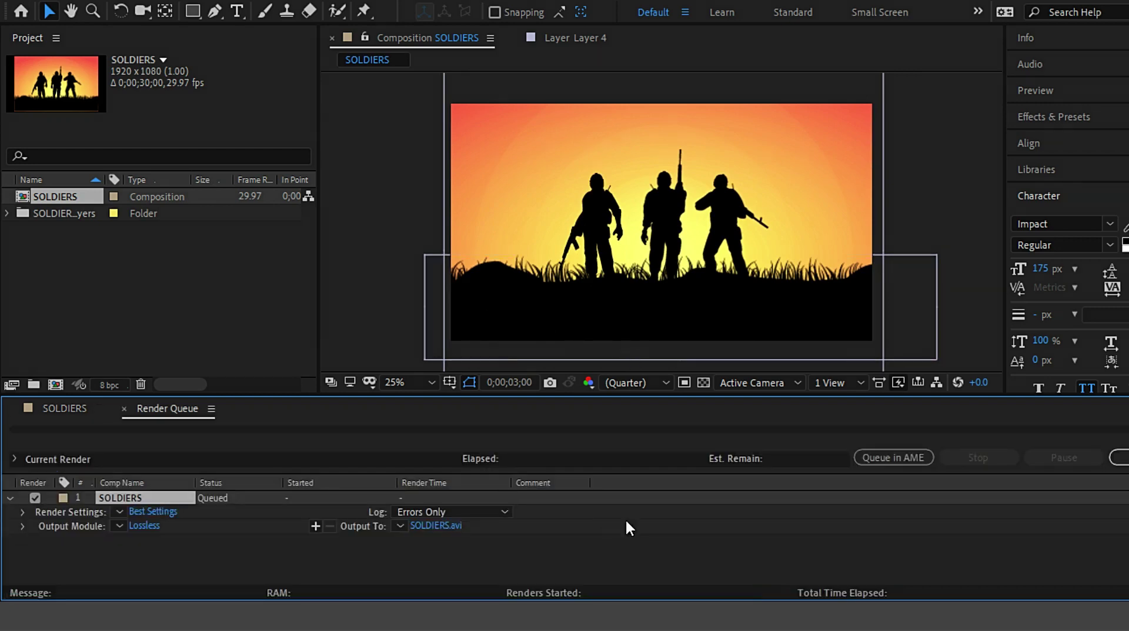
left_click(1124, 458)
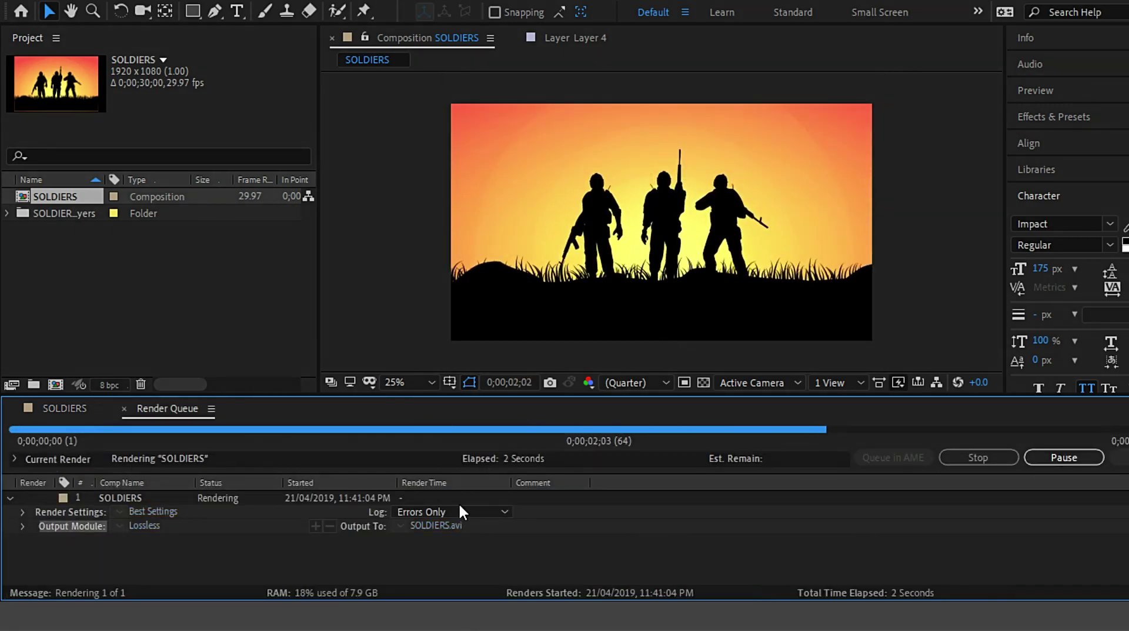